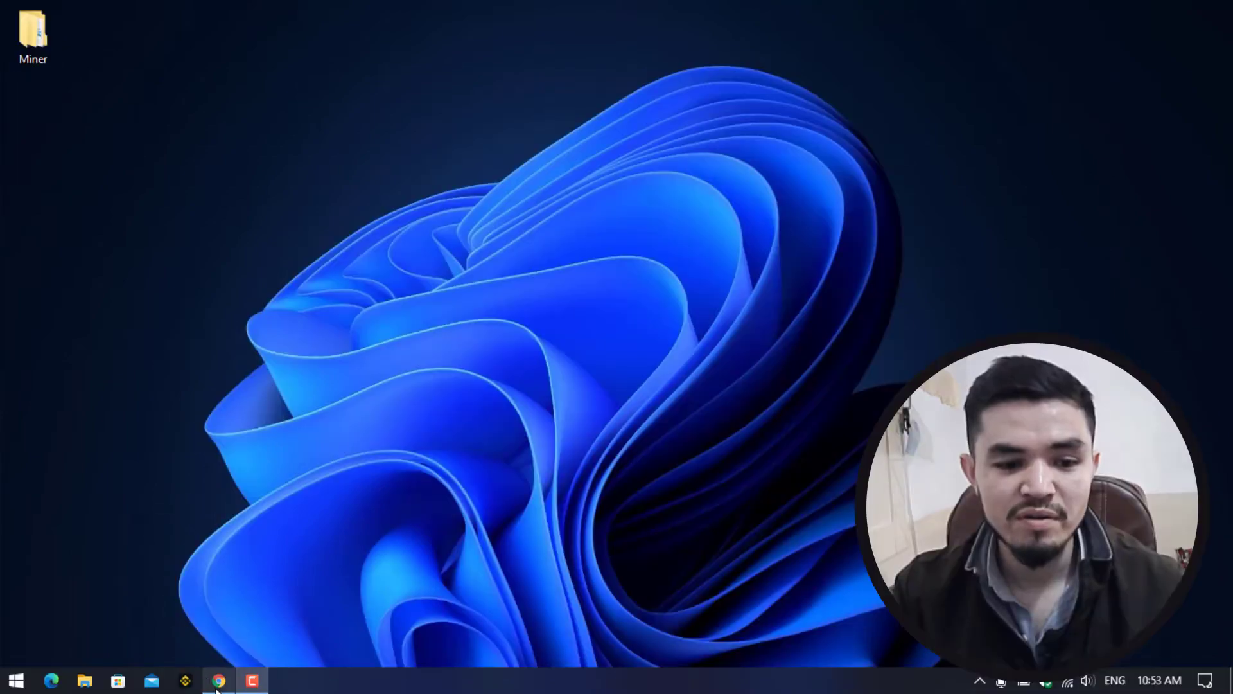
Bring Chrome back and move from the IntoCrypto YouTube tab to unMineable's coins list showing Waves
click(218, 681)
click(110, 13)
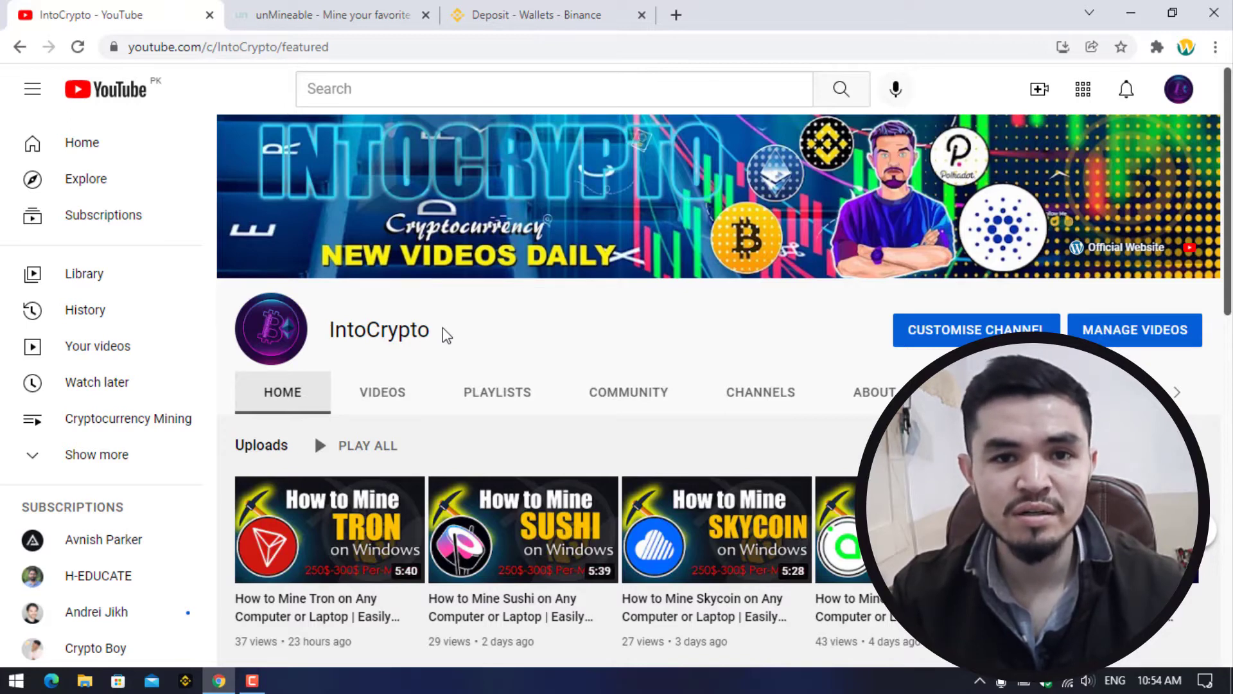
click(359, 15)
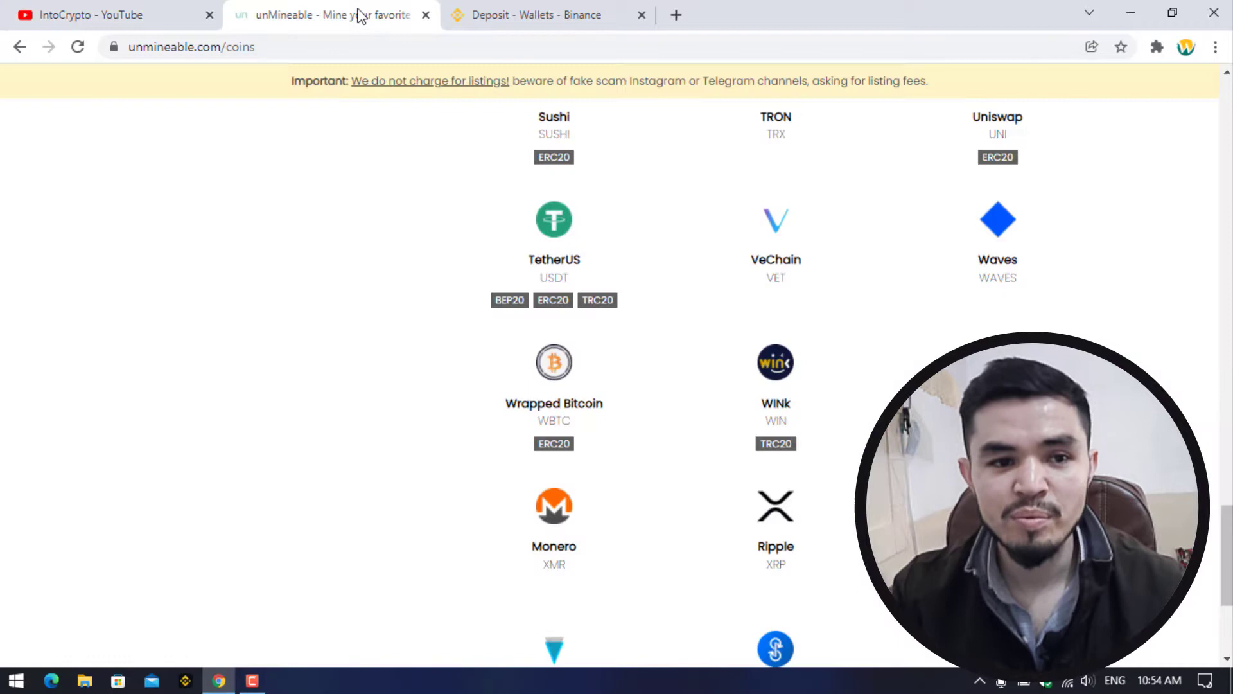
Minimize Chrome and create a new desktop folder named WAVES next to the Miner folder
click(1141, 13)
right_click(6, 110)
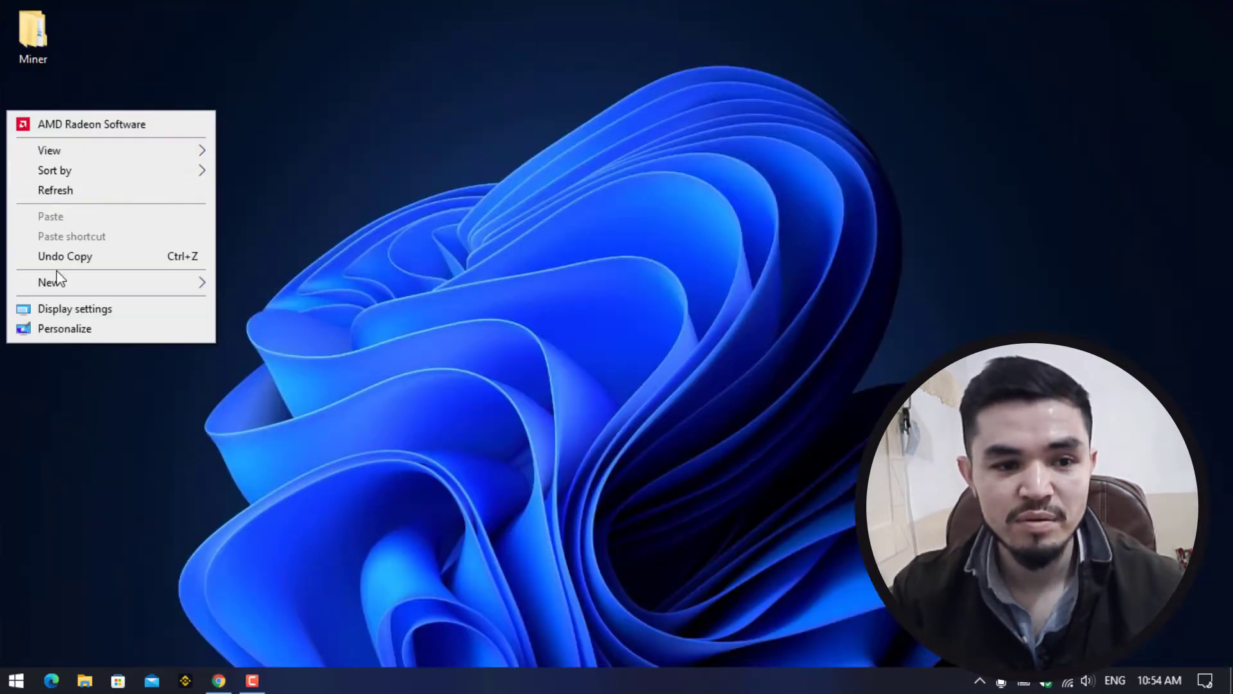
mouse_move(57, 279)
click(246, 281)
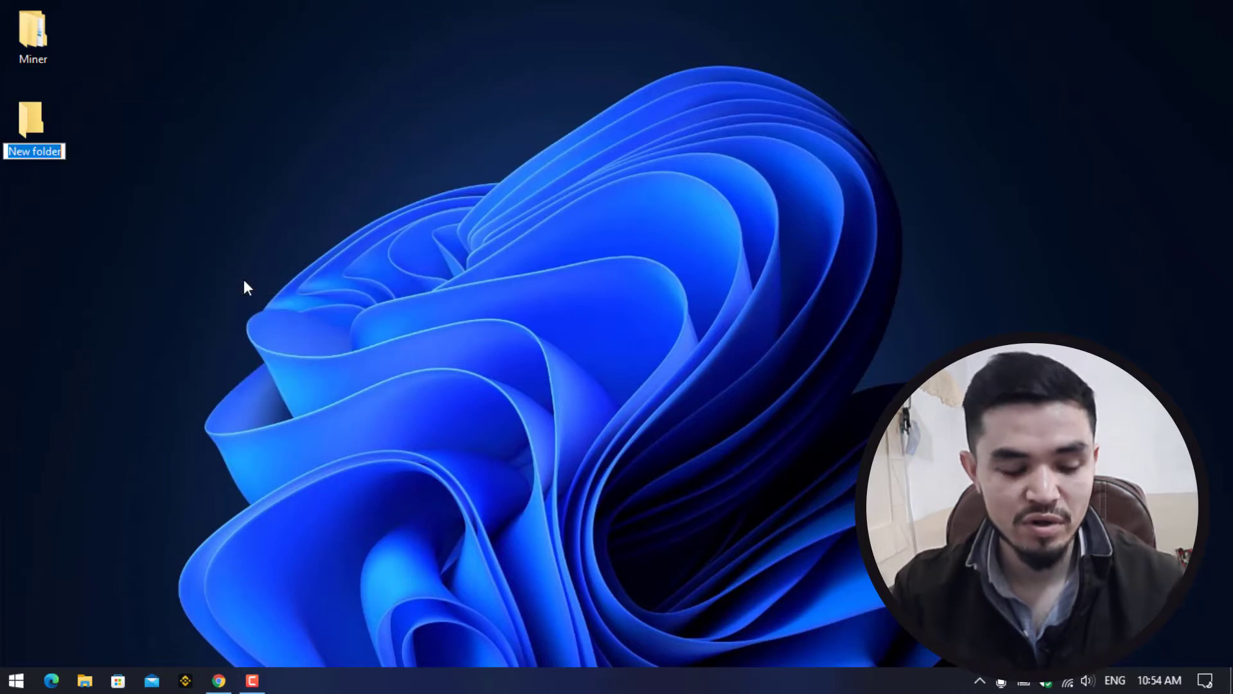
text(WAVES)
key(Return)
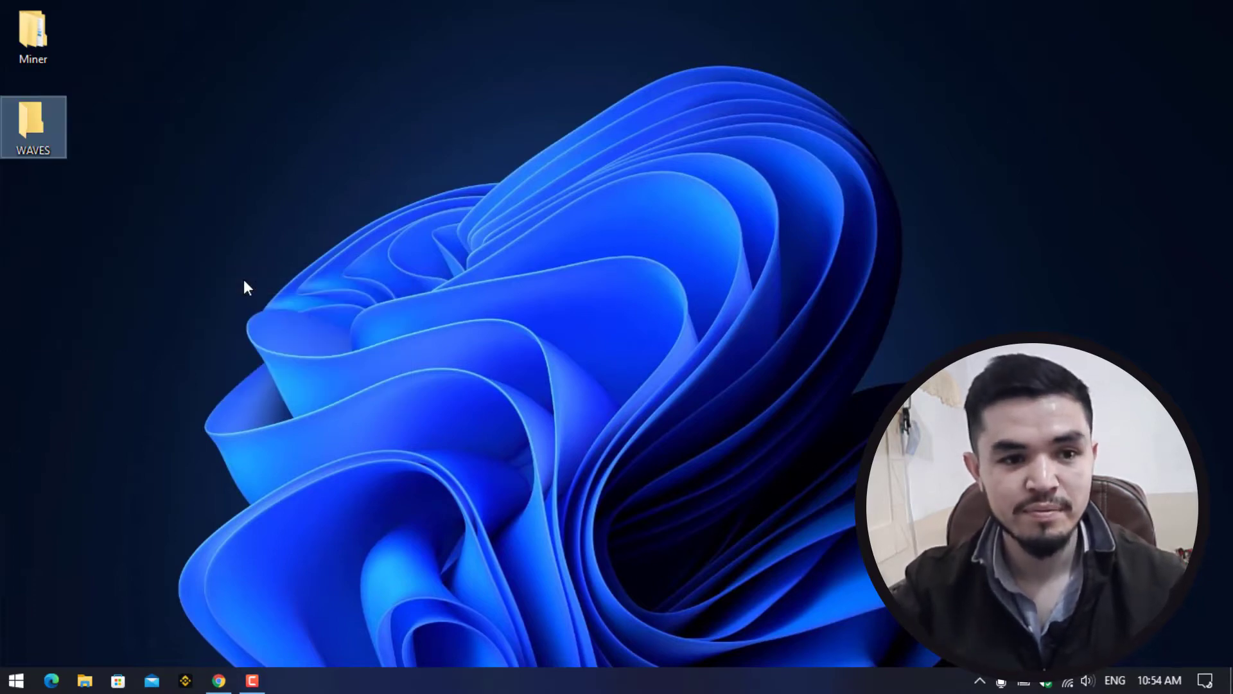
click(245, 281)
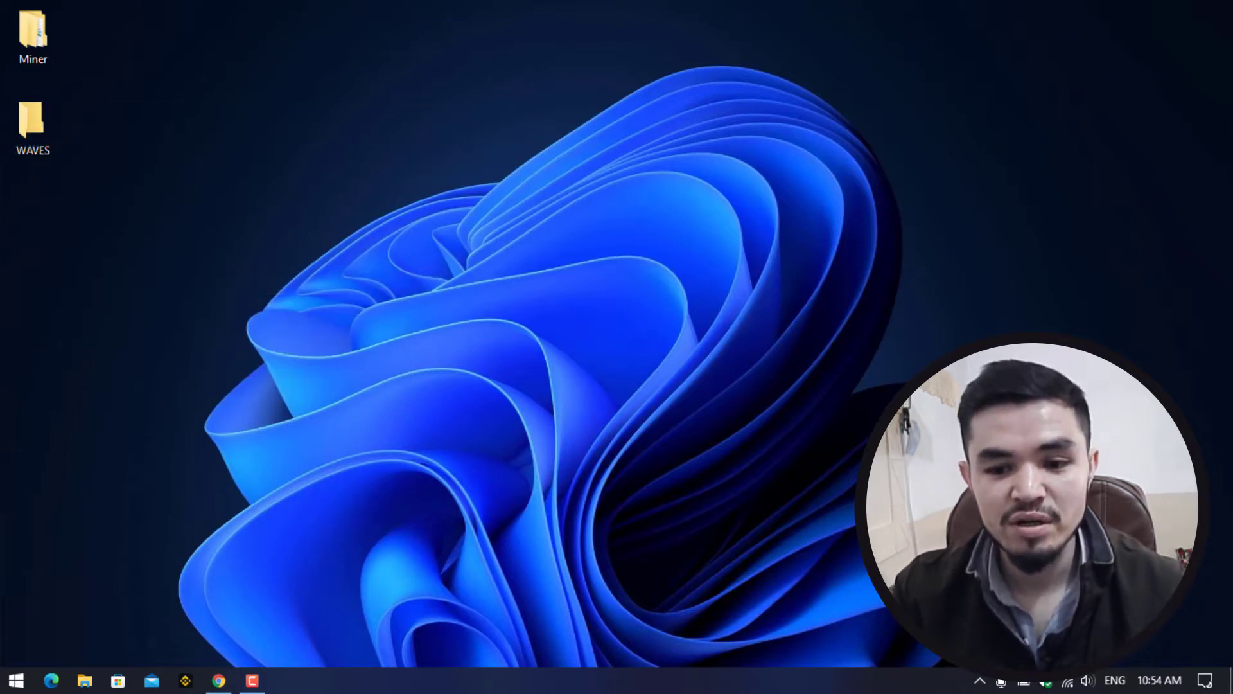
In Windows Security, go to Virus & threat protection settings and open the exclusions list
click(1046, 682)
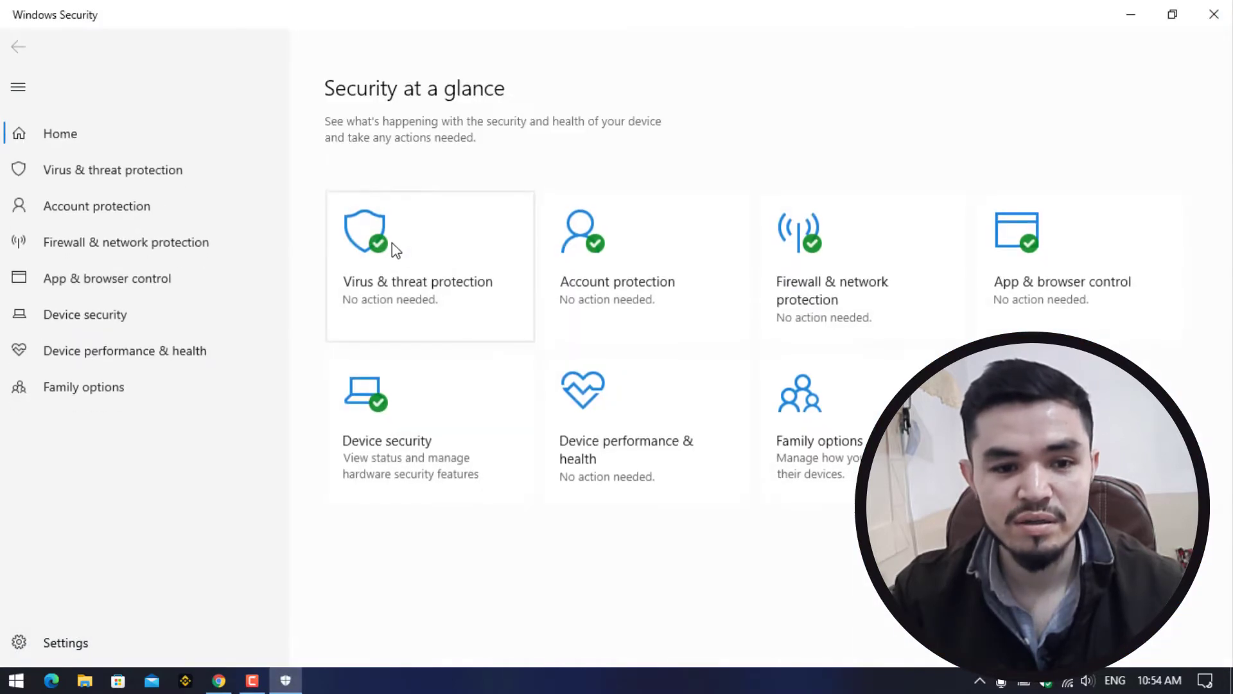
click(395, 249)
scroll(401, 247, down, 4)
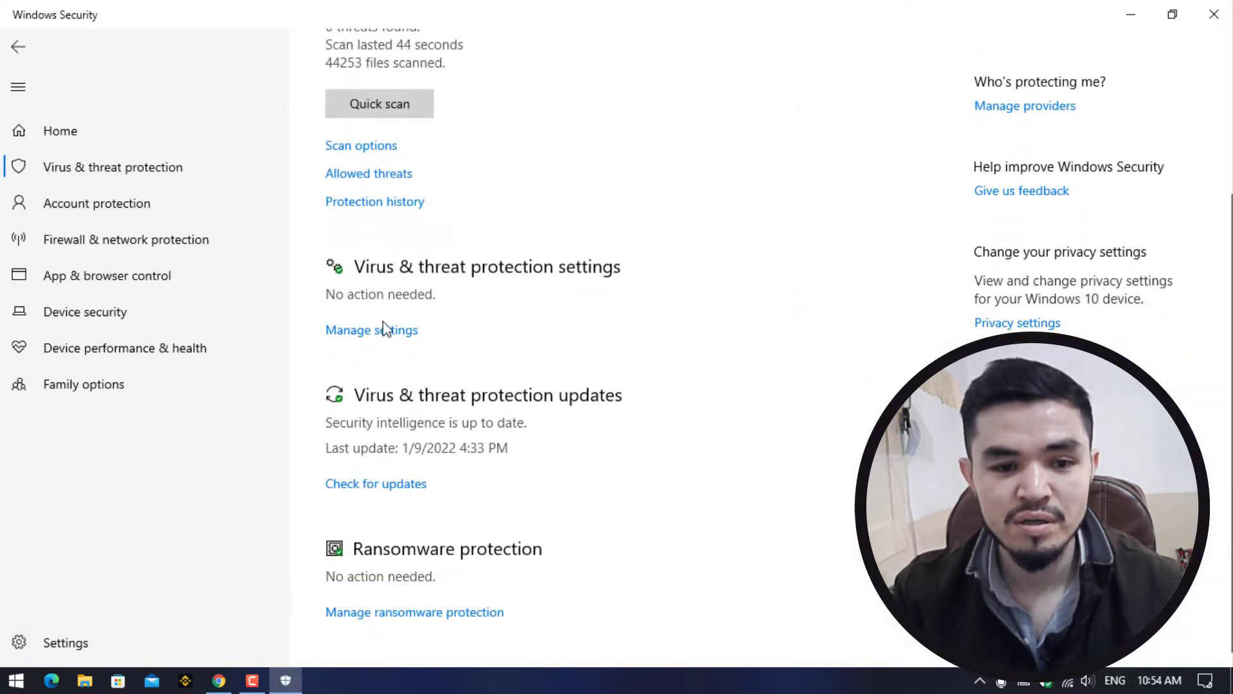
click(383, 328)
scroll(444, 321, down, 10)
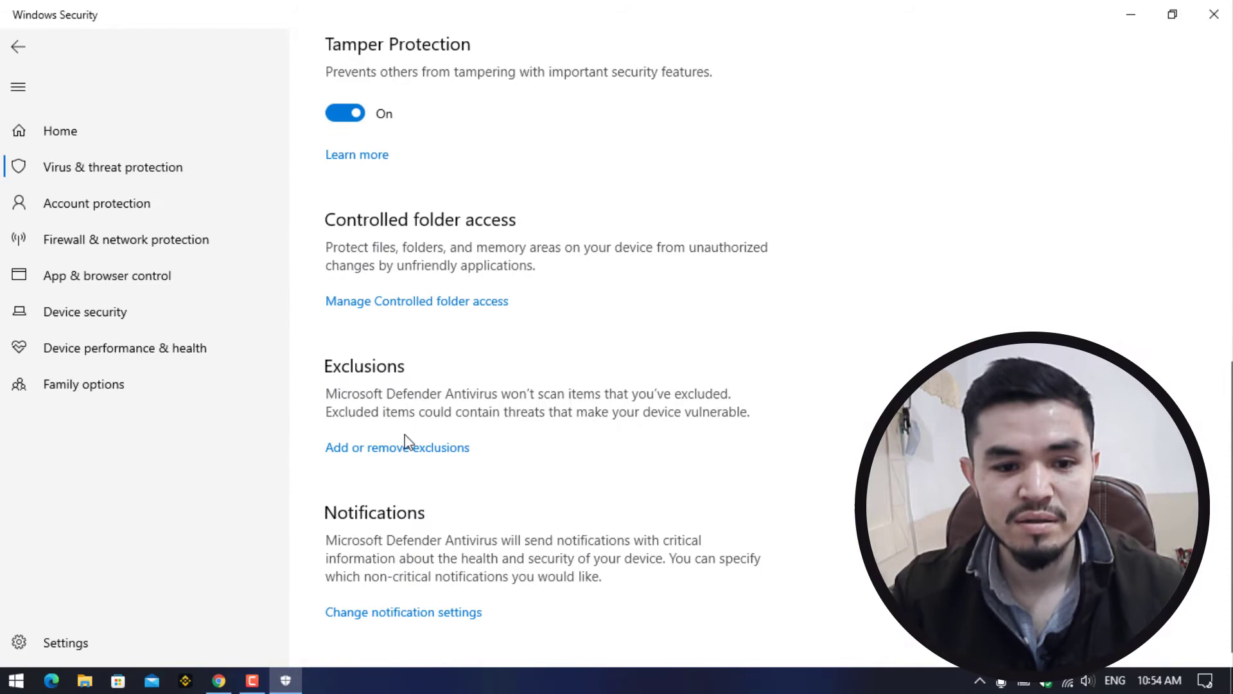
click(410, 448)
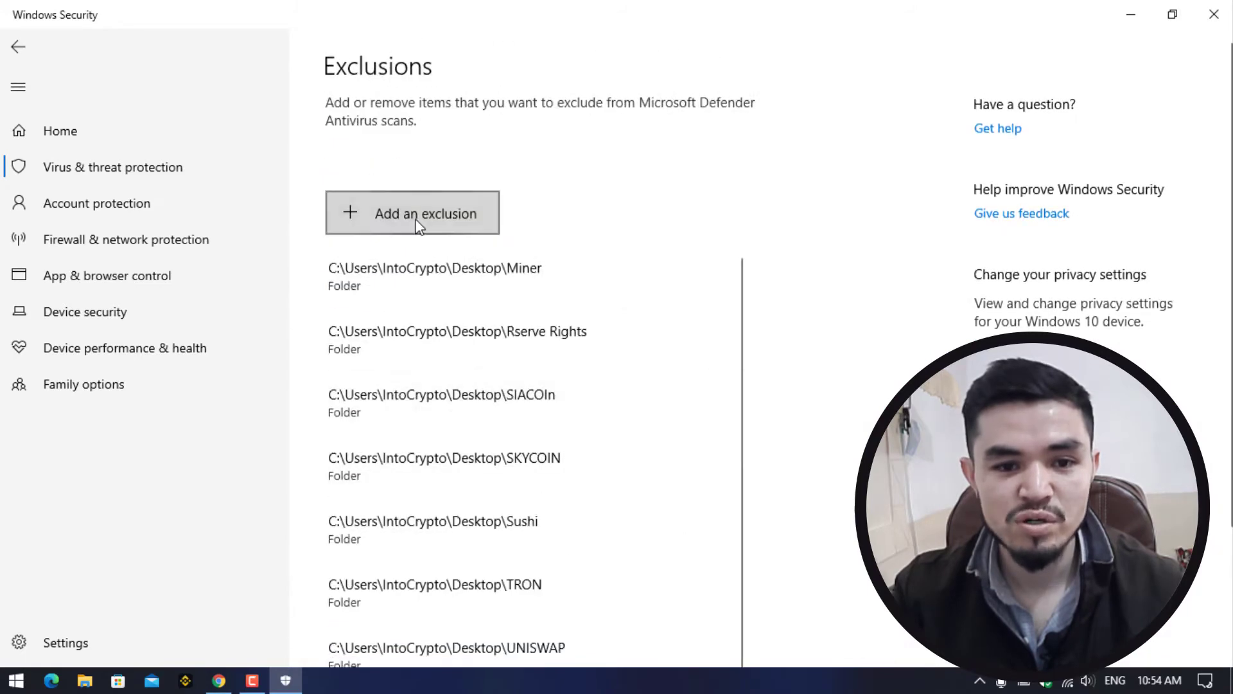
Add the Desktop\WAVES folder as a folder exclusion
click(417, 225)
click(405, 283)
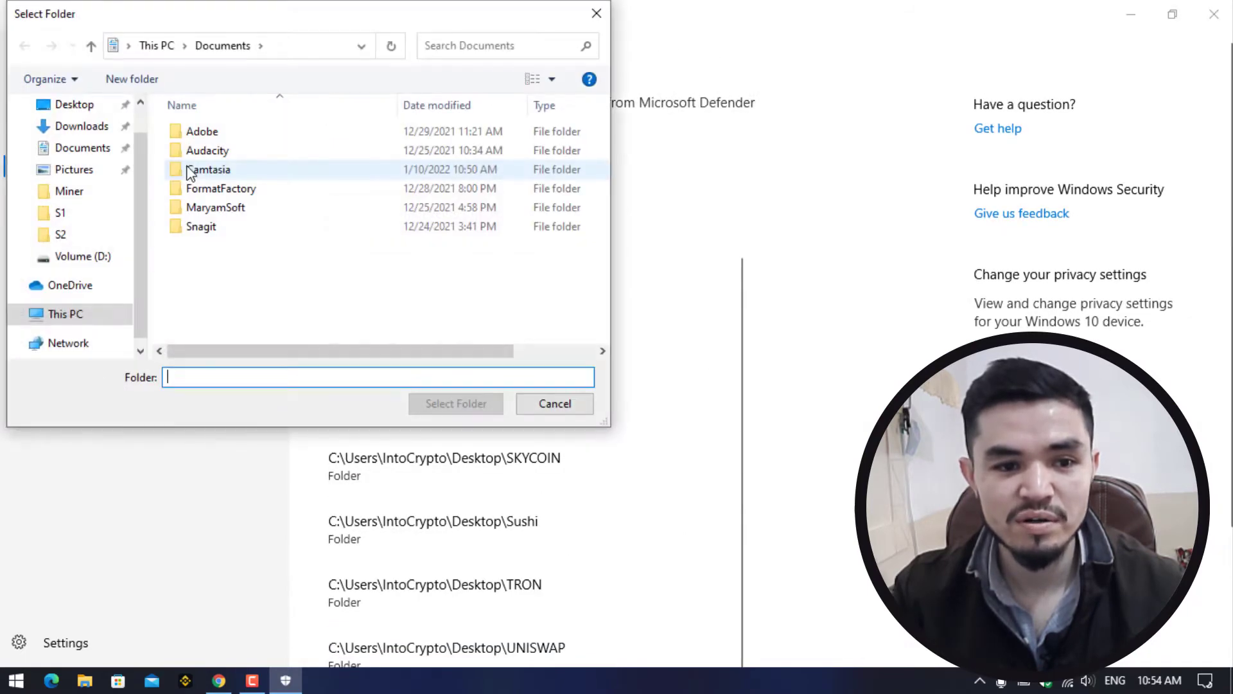
click(76, 105)
double_click(221, 151)
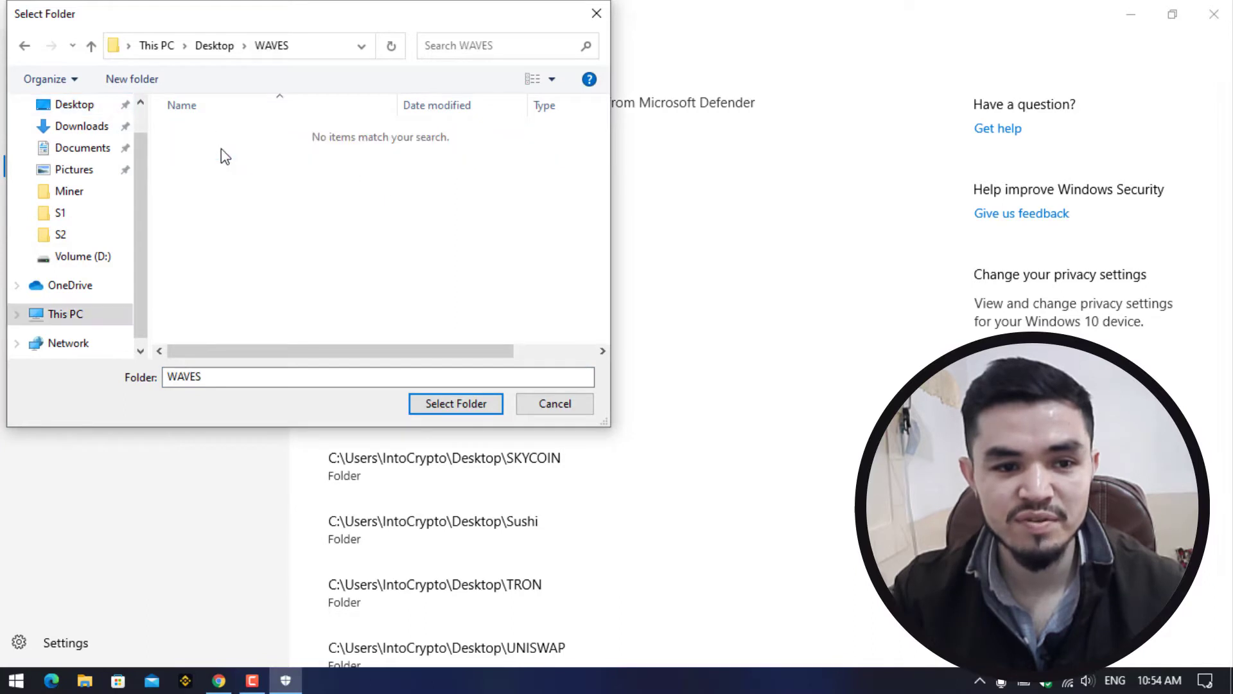
click(454, 405)
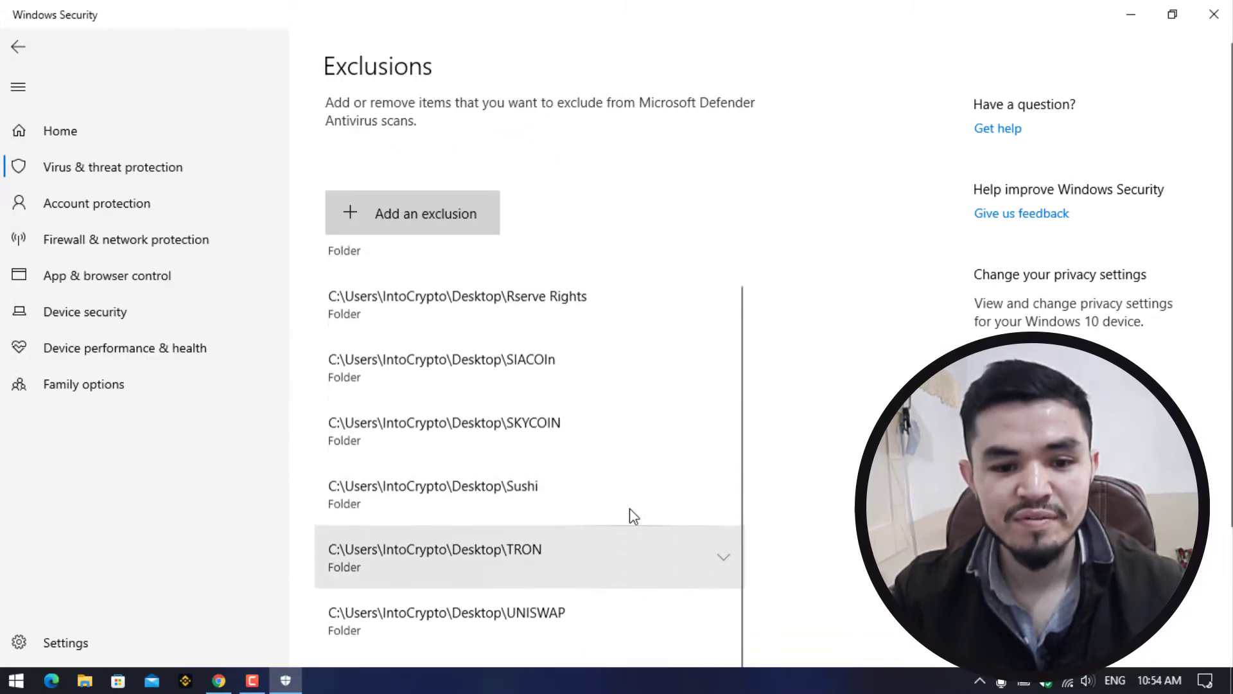
scroll(630, 508, up, 2)
scroll(595, 421, down, 4)
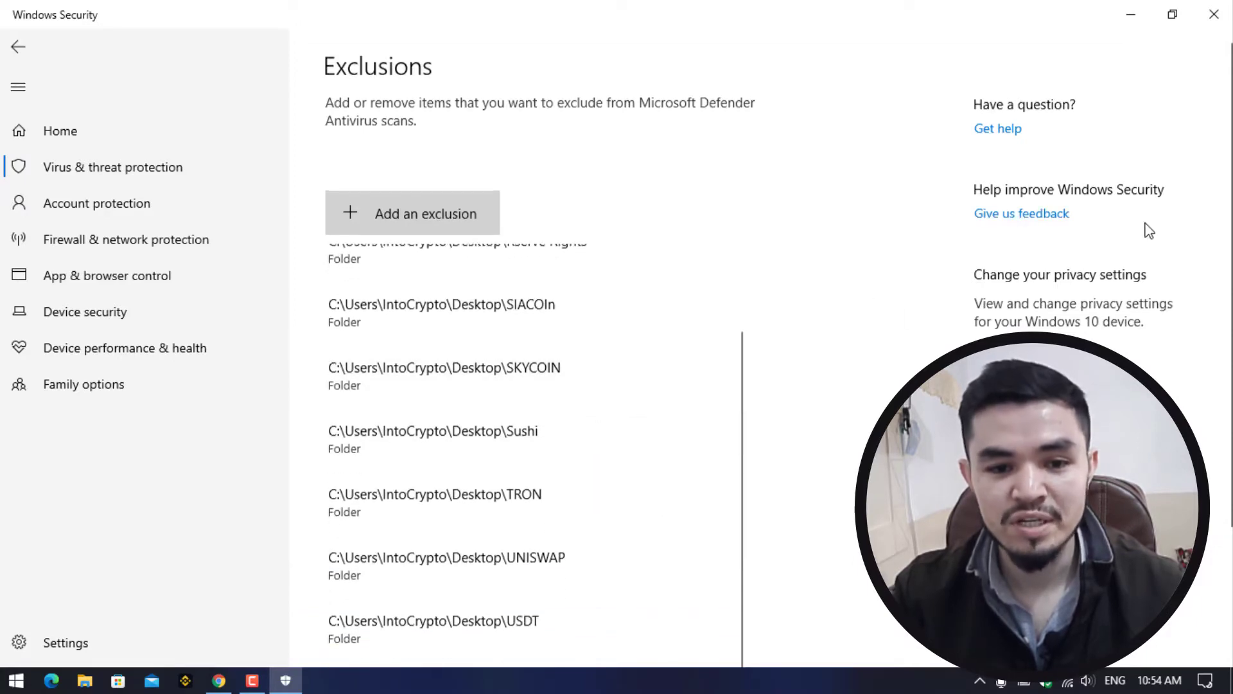
click(1214, 14)
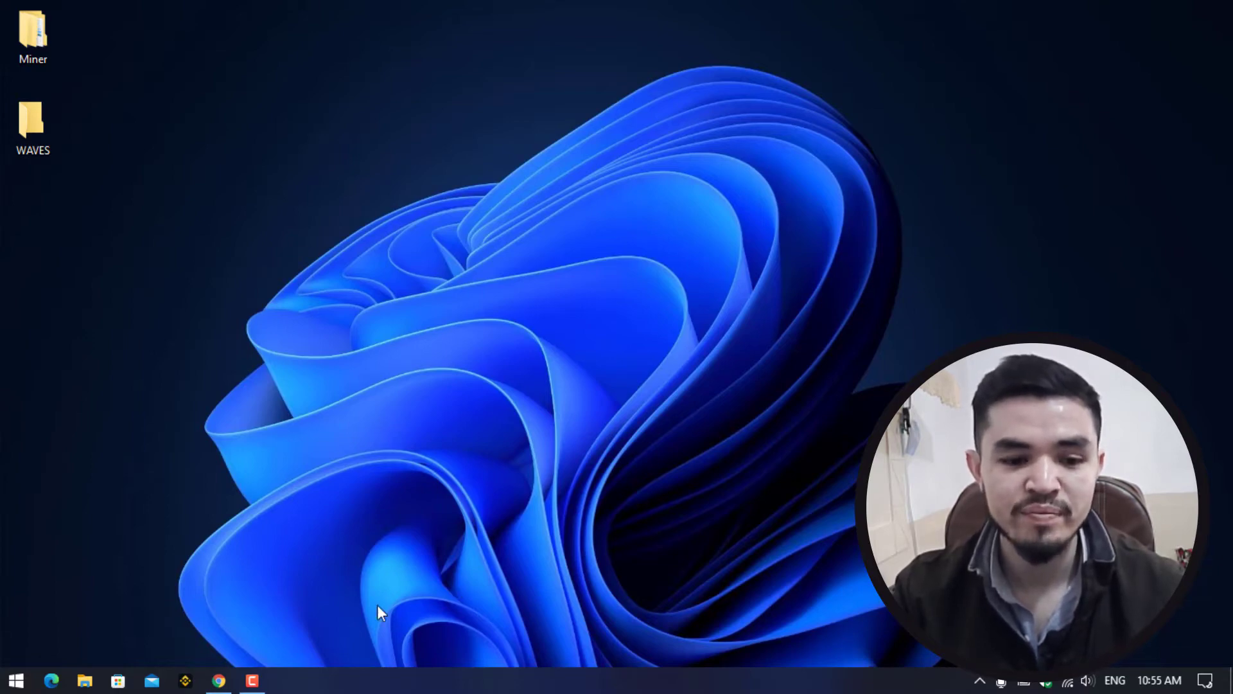
Restore Chrome, open unmineable.com's miner download page and right-click the v1.1.0-beta-mfi Win 64bits Download button
click(219, 682)
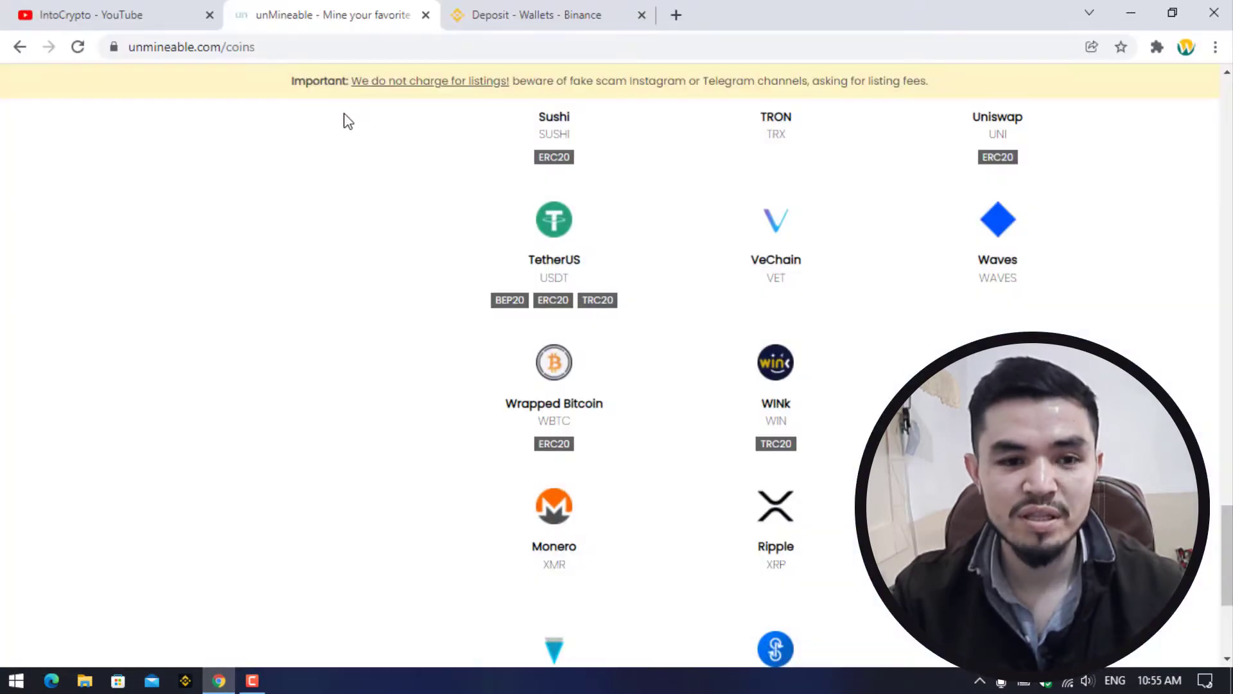
scroll(578, 180, up, 15)
scroll(771, 204, up, 5)
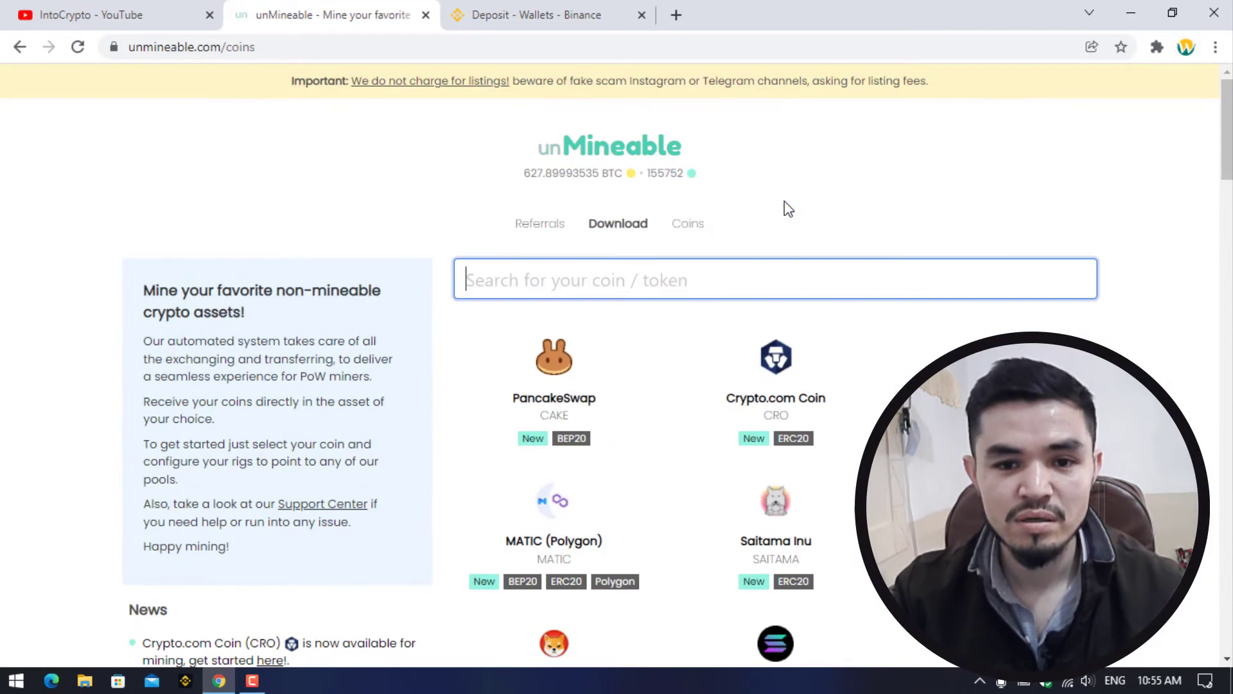
click(617, 222)
scroll(545, 236, down, 4)
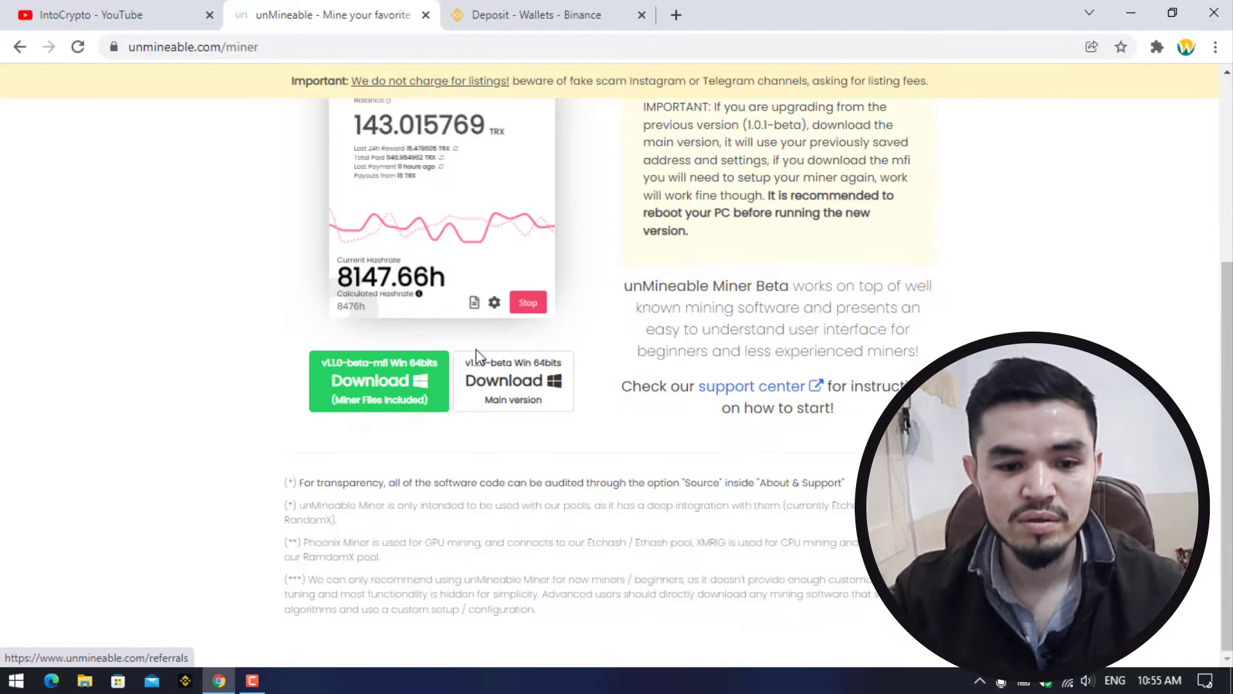
right_click(415, 375)
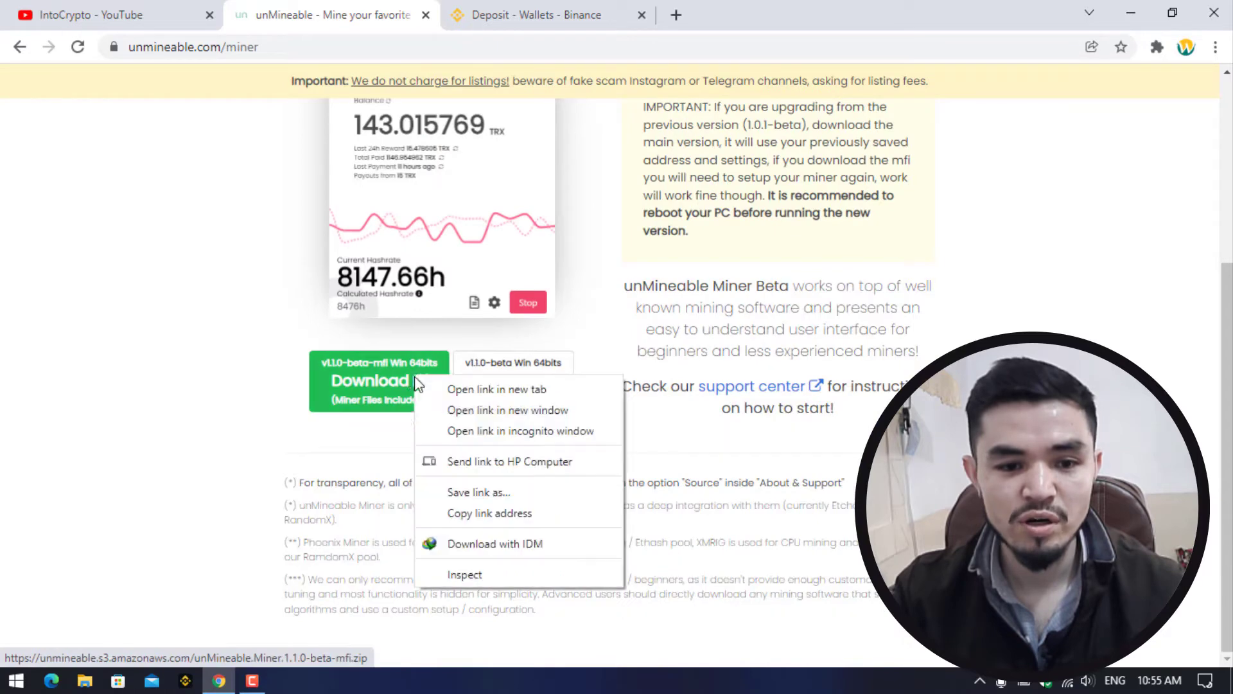
Download unMineable.Miner.1.1.0-beta-mfi.zip (49.290 MB) with IDM into Desktop\WAVES
click(514, 544)
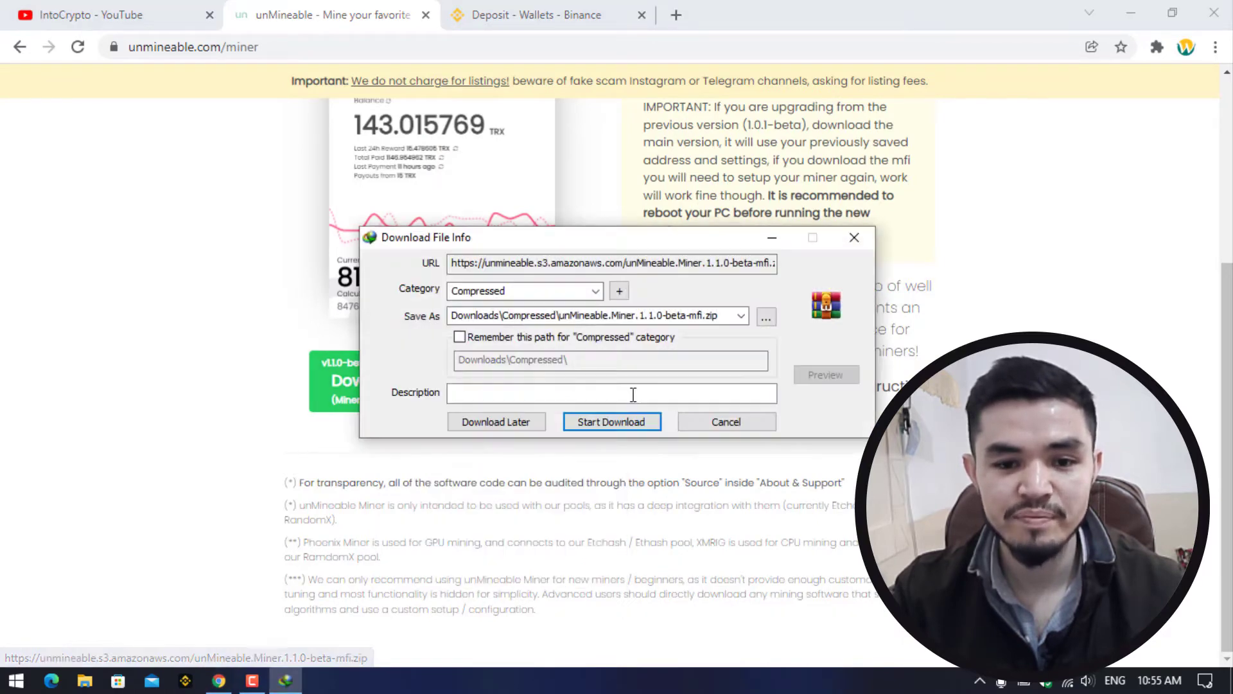
click(768, 314)
scroll(457, 271, up, 2)
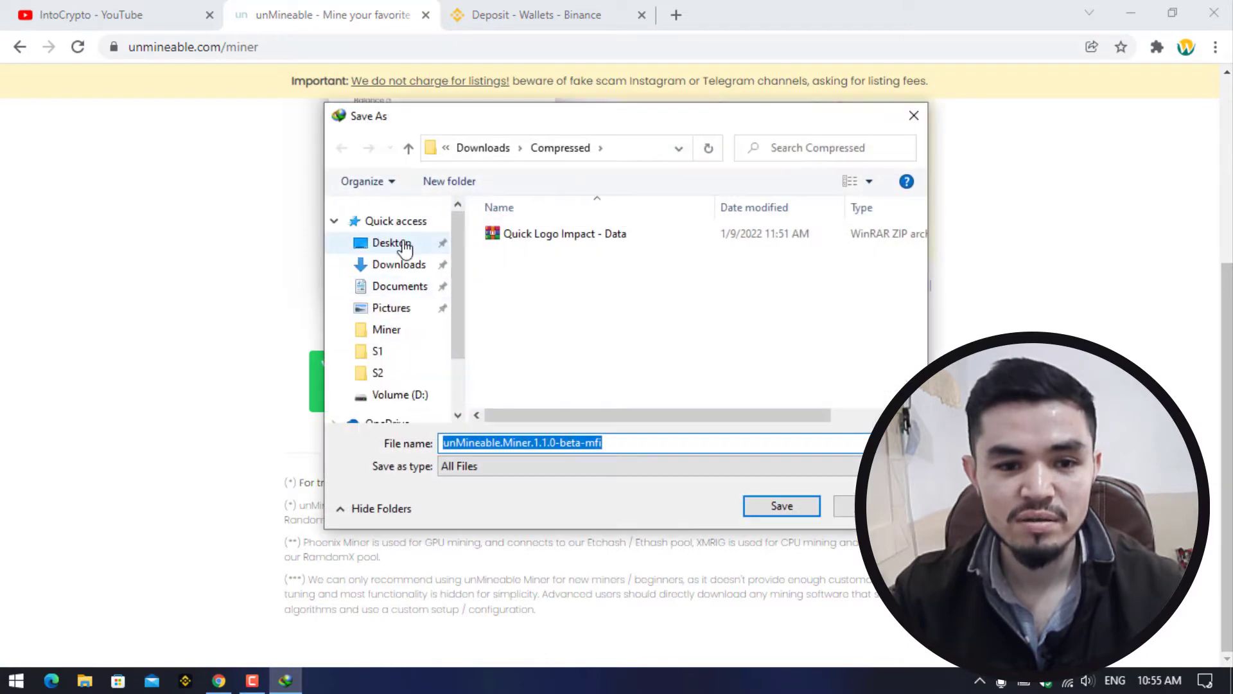
click(386, 242)
double_click(542, 264)
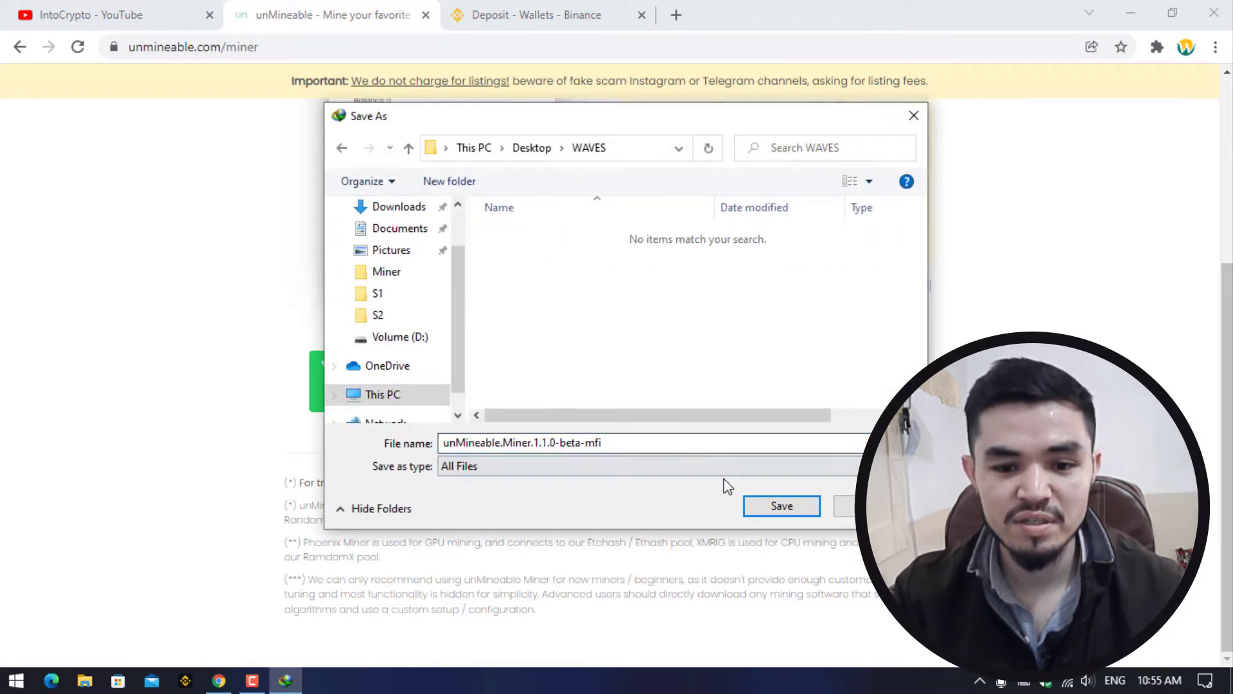
click(777, 507)
click(631, 419)
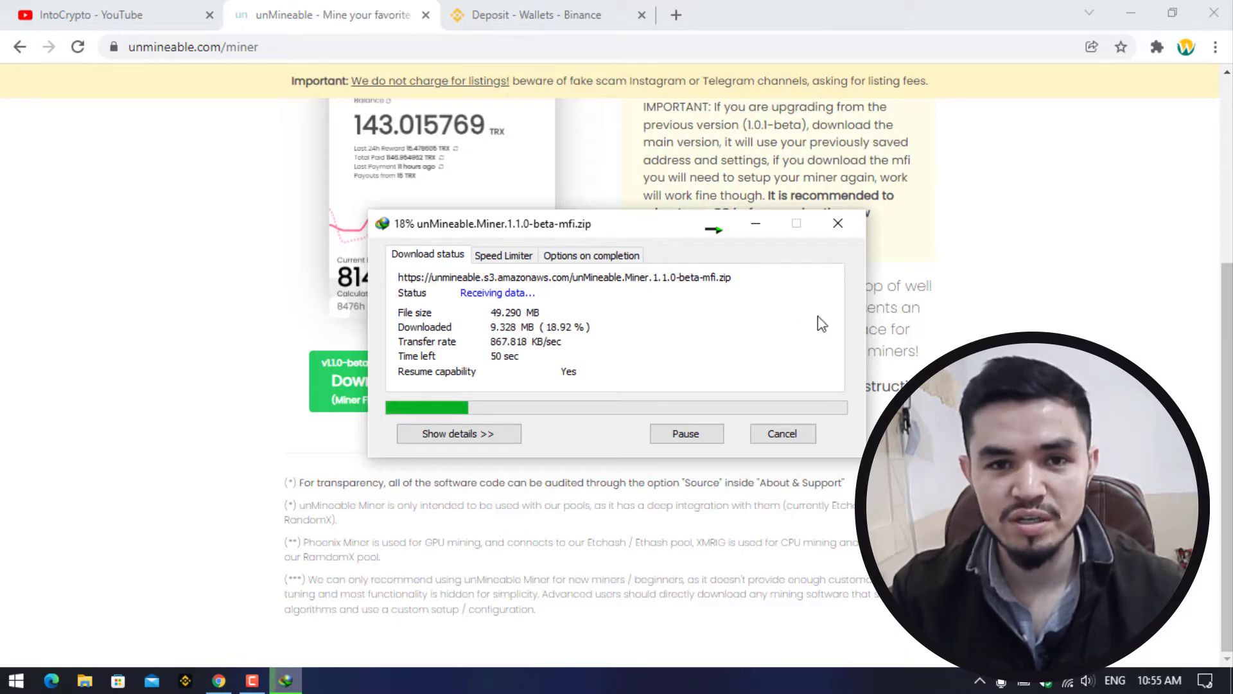
click(838, 224)
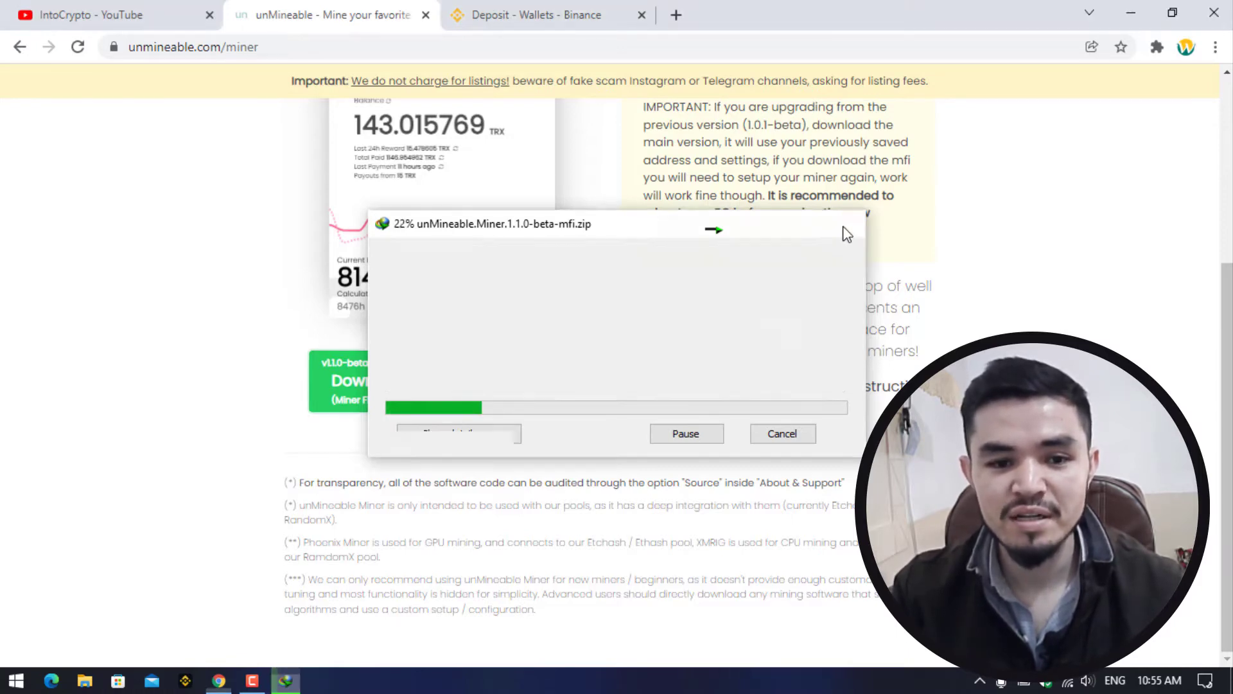
Copy the unMineable miner zip from the Miner folder and paste it into the WAVES folder
click(1131, 13)
double_click(41, 37)
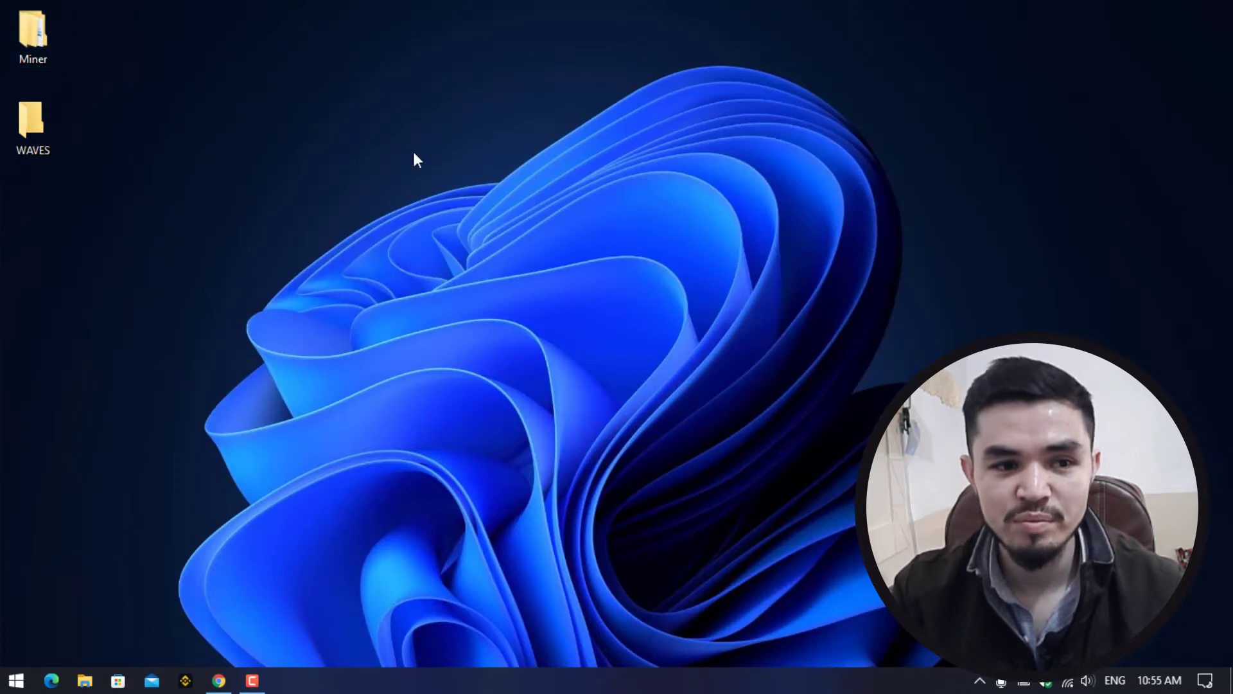
right_click(453, 179)
click(497, 488)
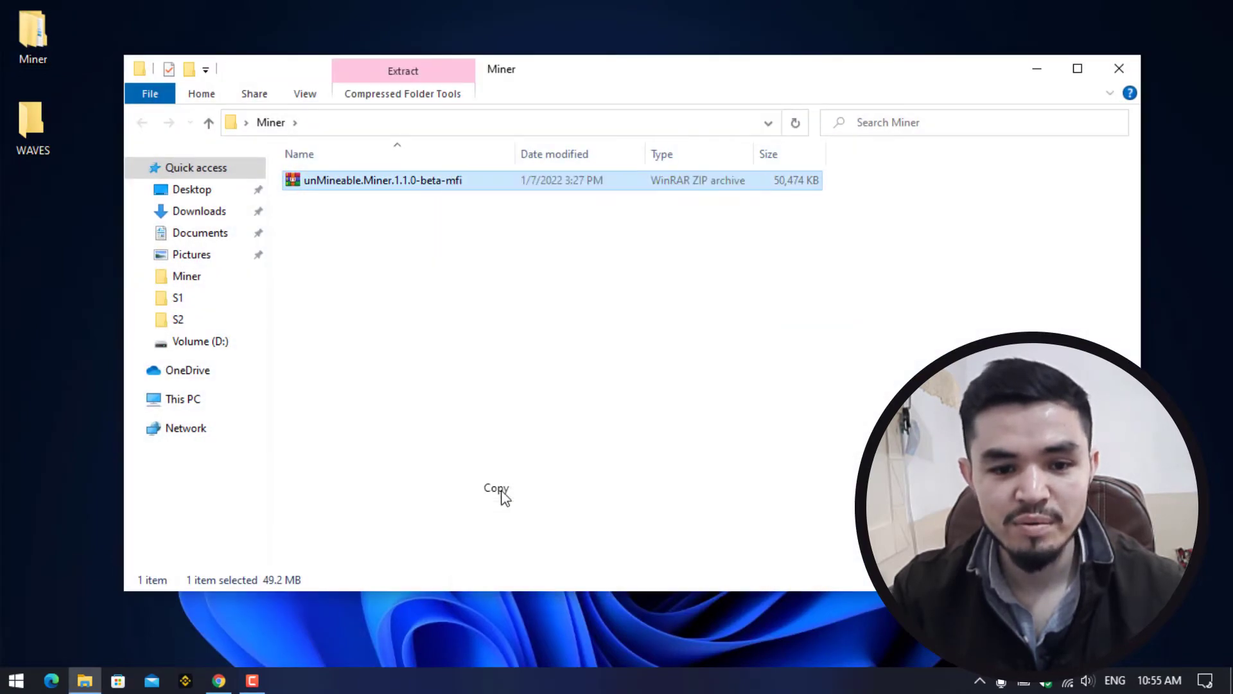
click(1037, 68)
double_click(31, 123)
right_click(414, 215)
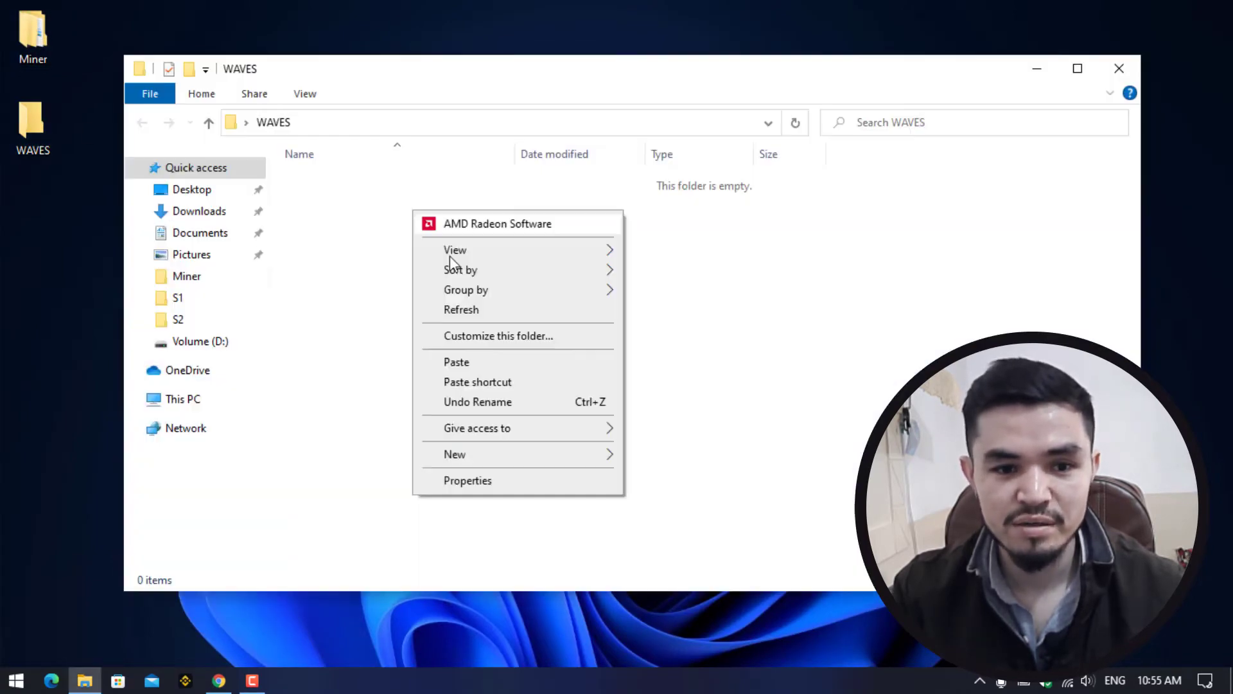
click(450, 361)
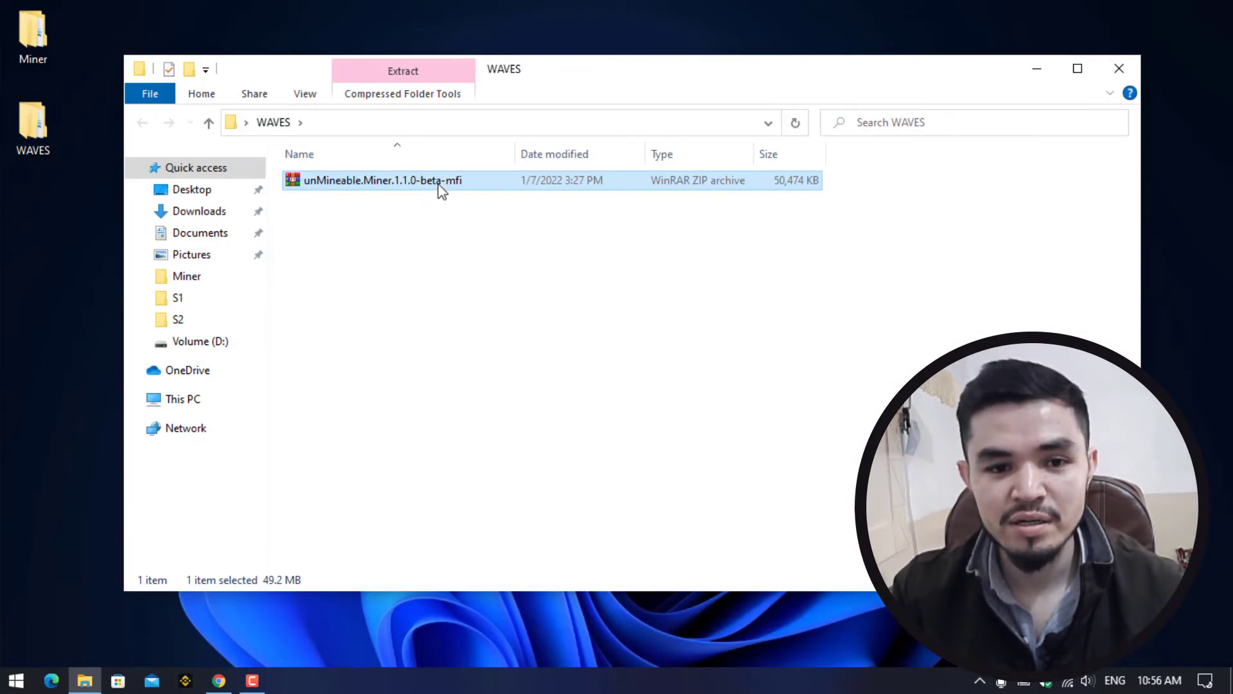
Extract the zip in WAVES and launch the unMineable Miner 1.1.0-beta-mfi application
right_click(439, 186)
click(500, 283)
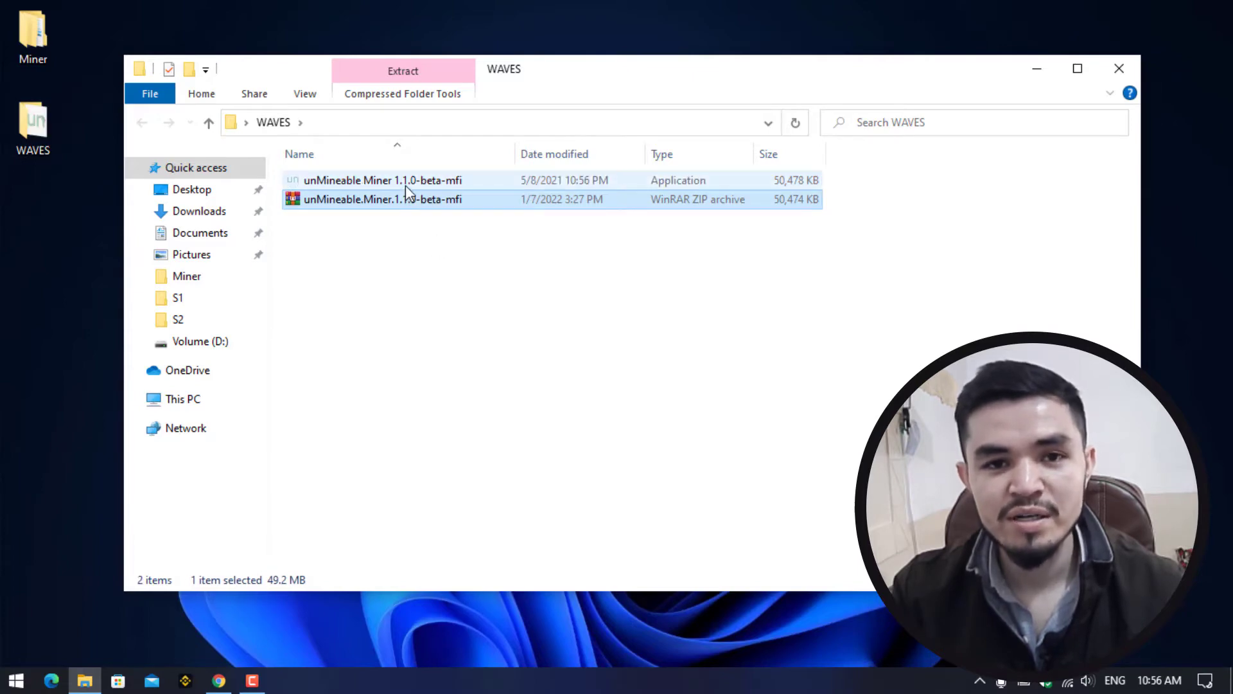
double_click(406, 183)
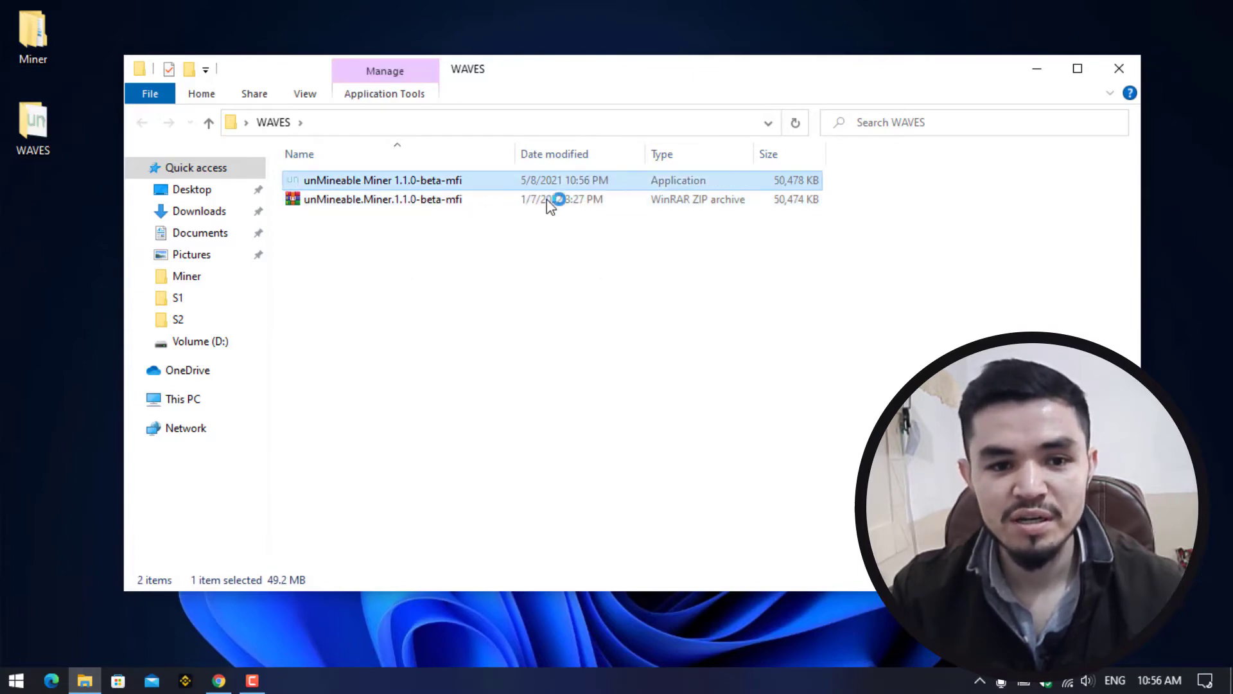
Get past the miner's welcome screen with CPU hardware, pick Waves as the coin, and clear the address
click(1030, 72)
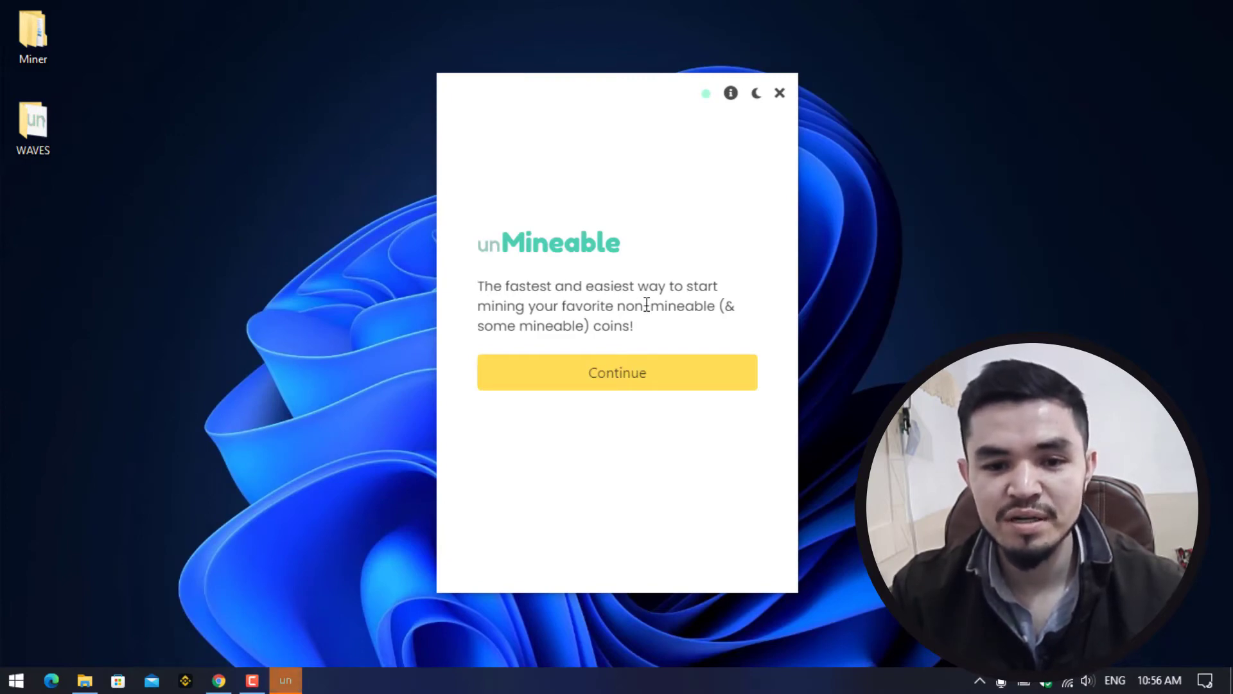
click(666, 375)
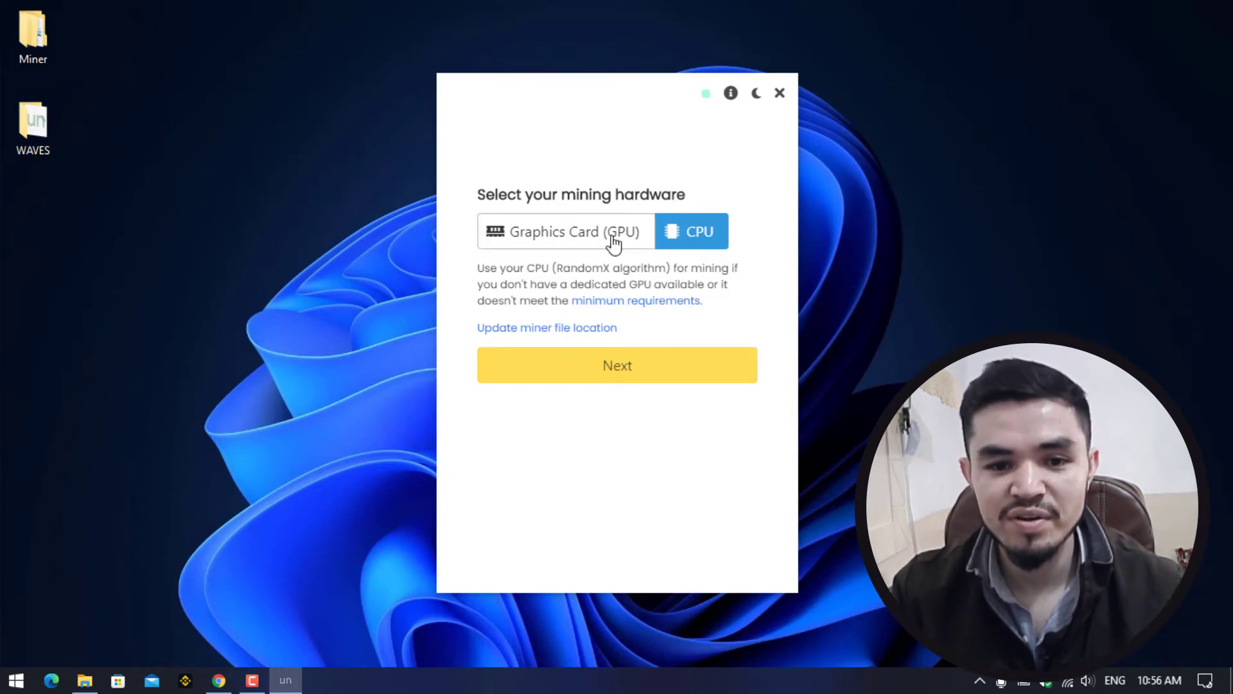
click(621, 371)
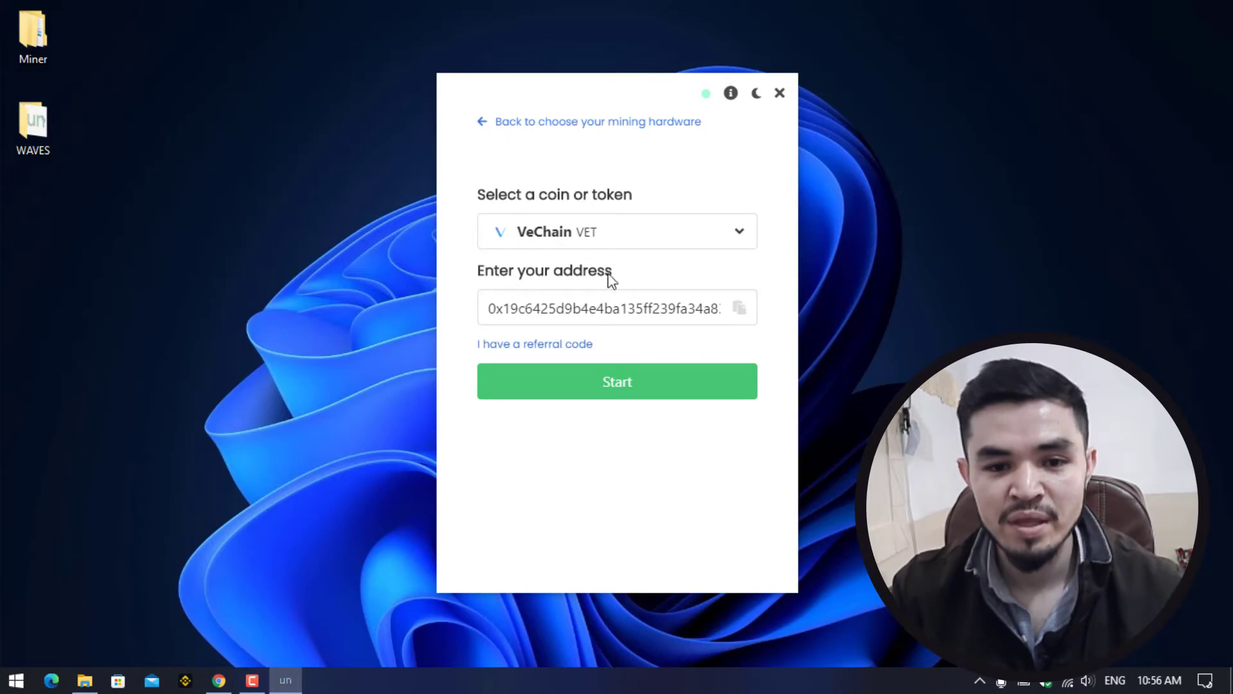
click(596, 234)
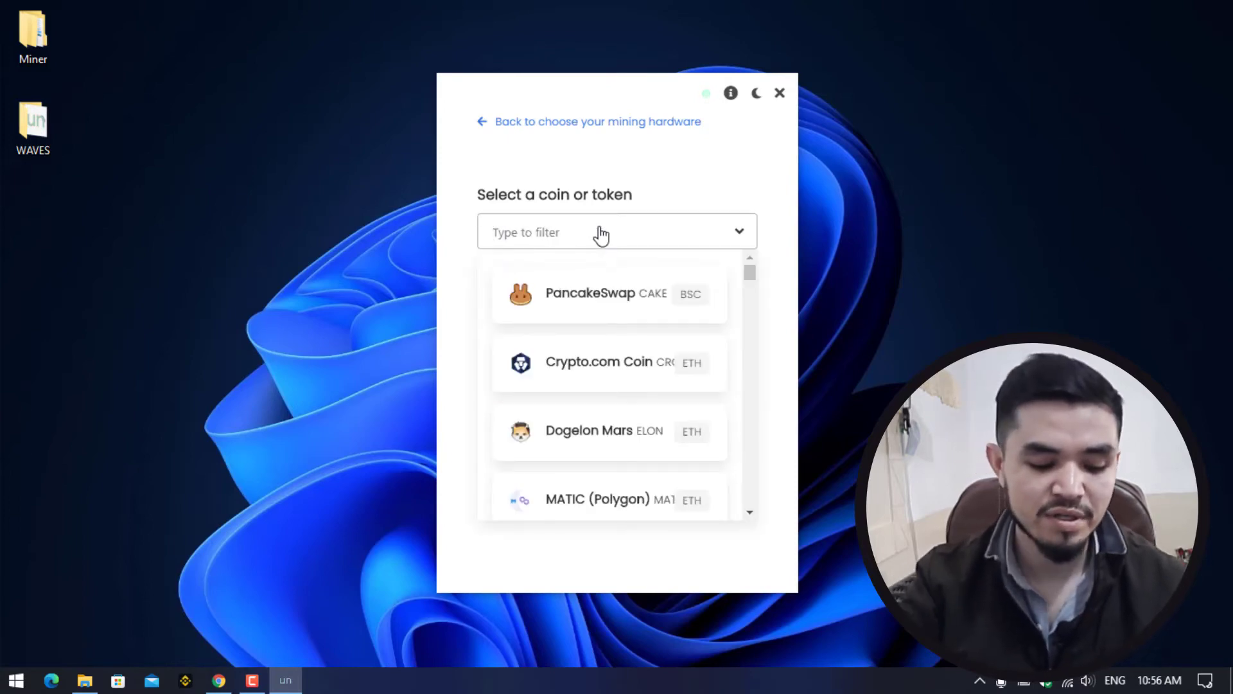
text(wave)
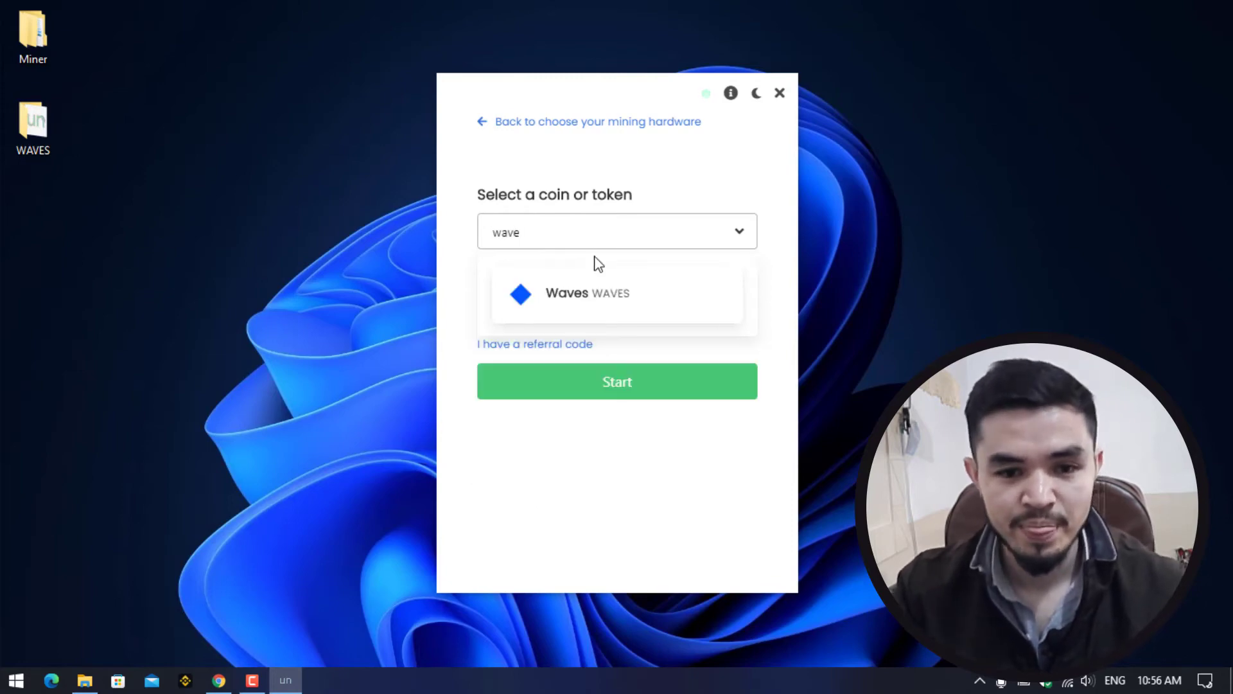
click(603, 290)
key(ctrl+a)
key(BackSpace)
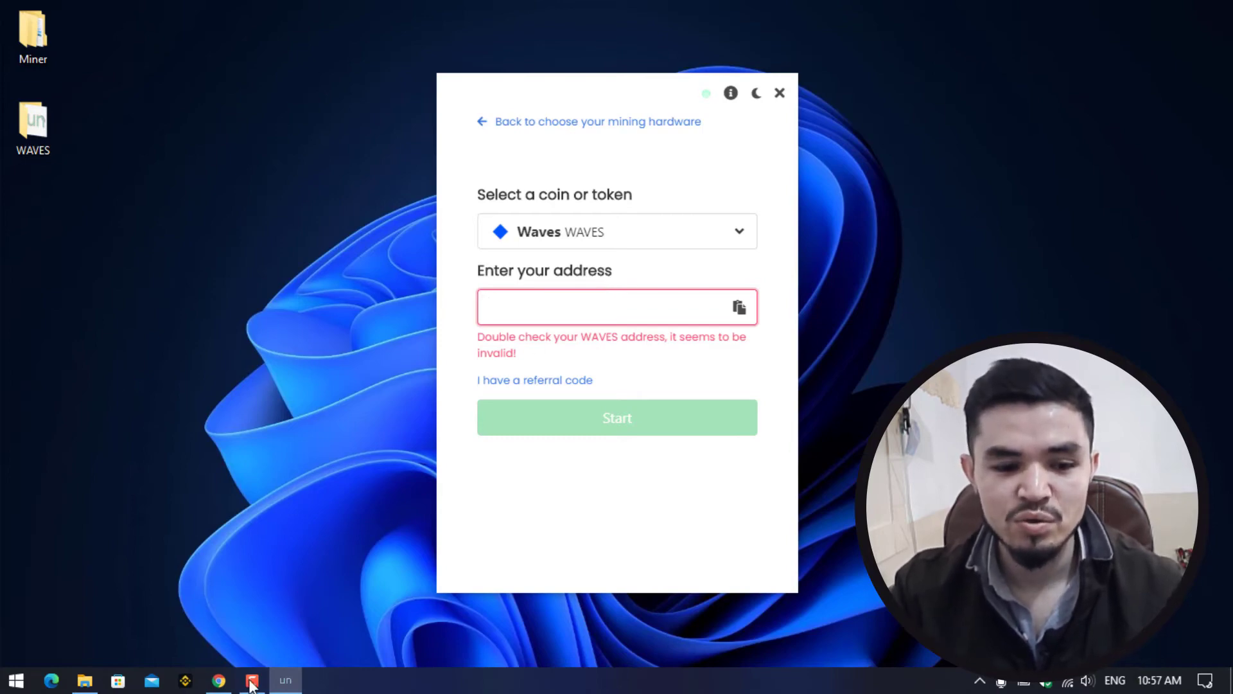
Copy the WAVES deposit address from Binance's Deposit page and paste it into the miner's address field
click(219, 680)
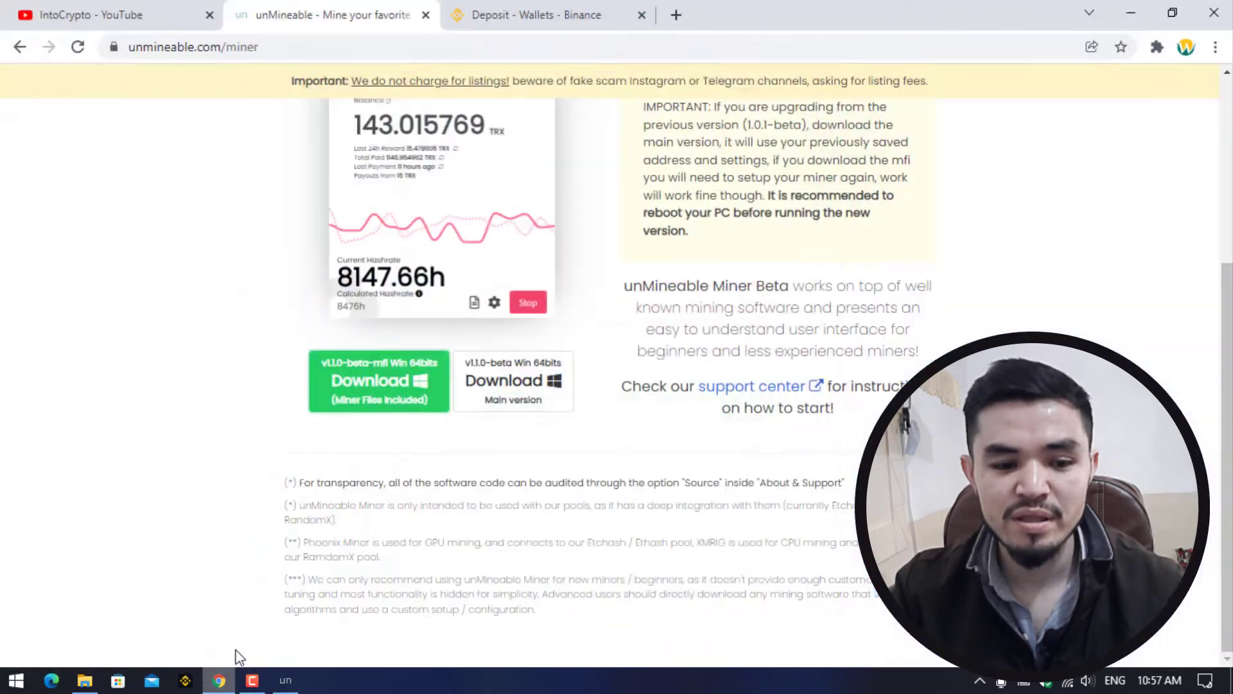
click(535, 14)
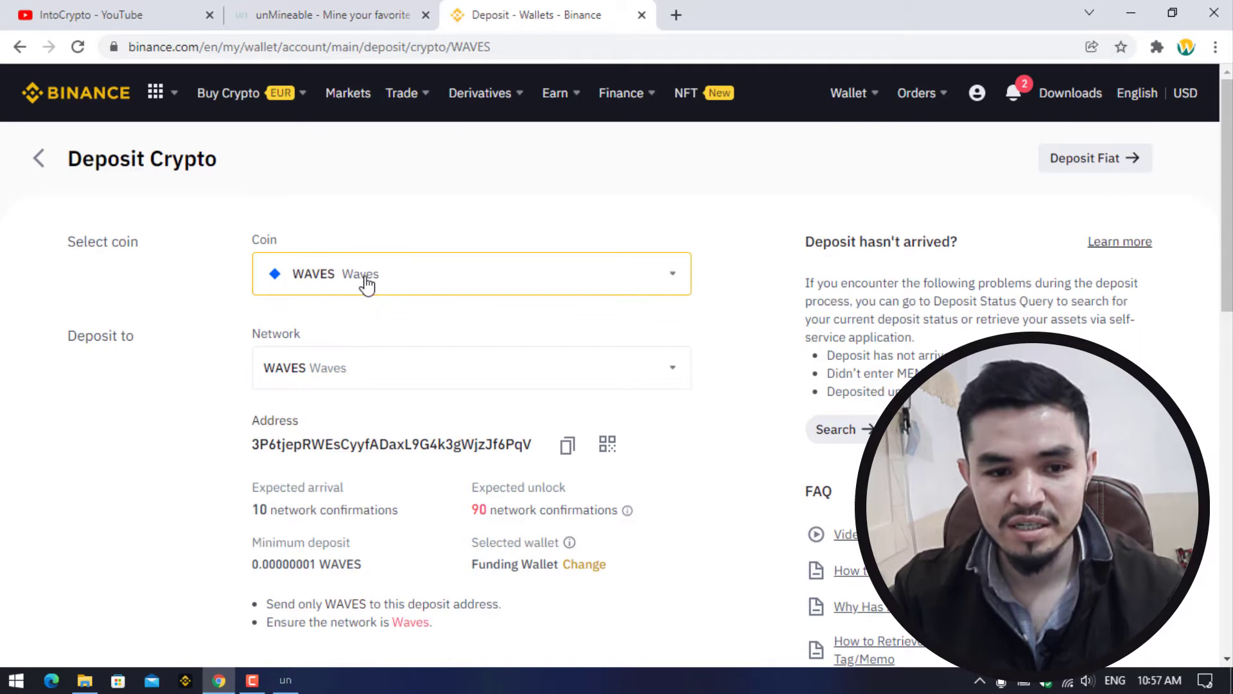
scroll(386, 319, down, 1)
scroll(385, 319, down, 3)
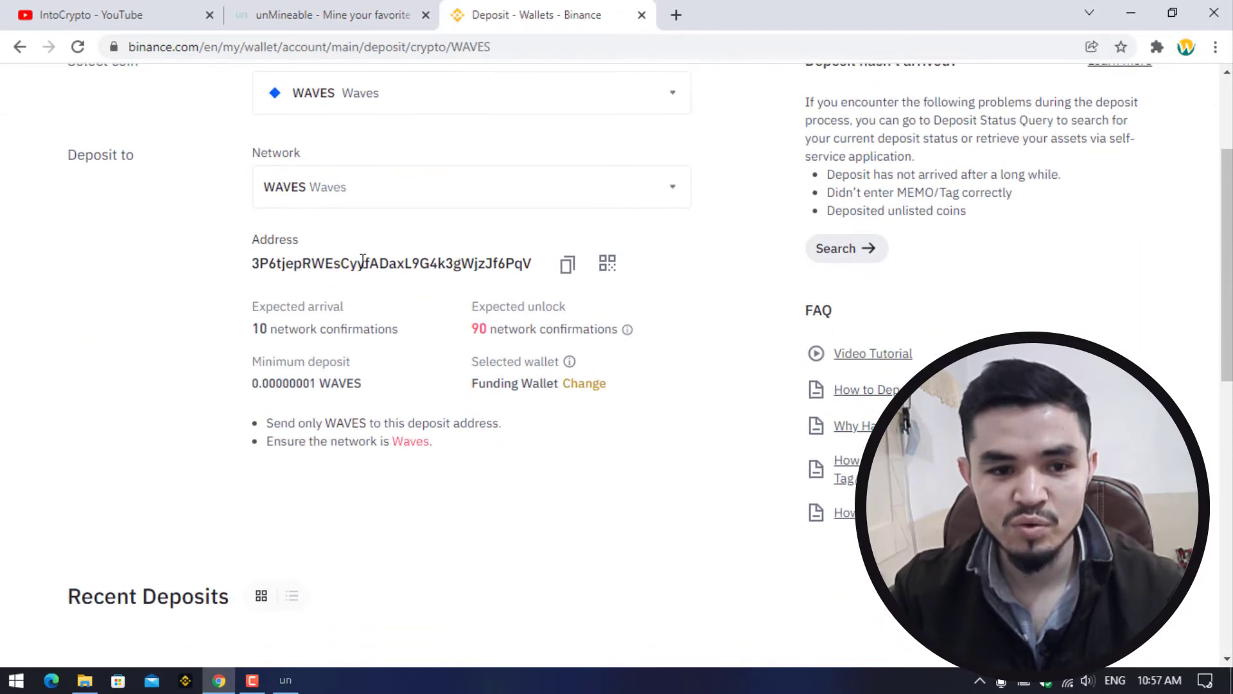
click(553, 264)
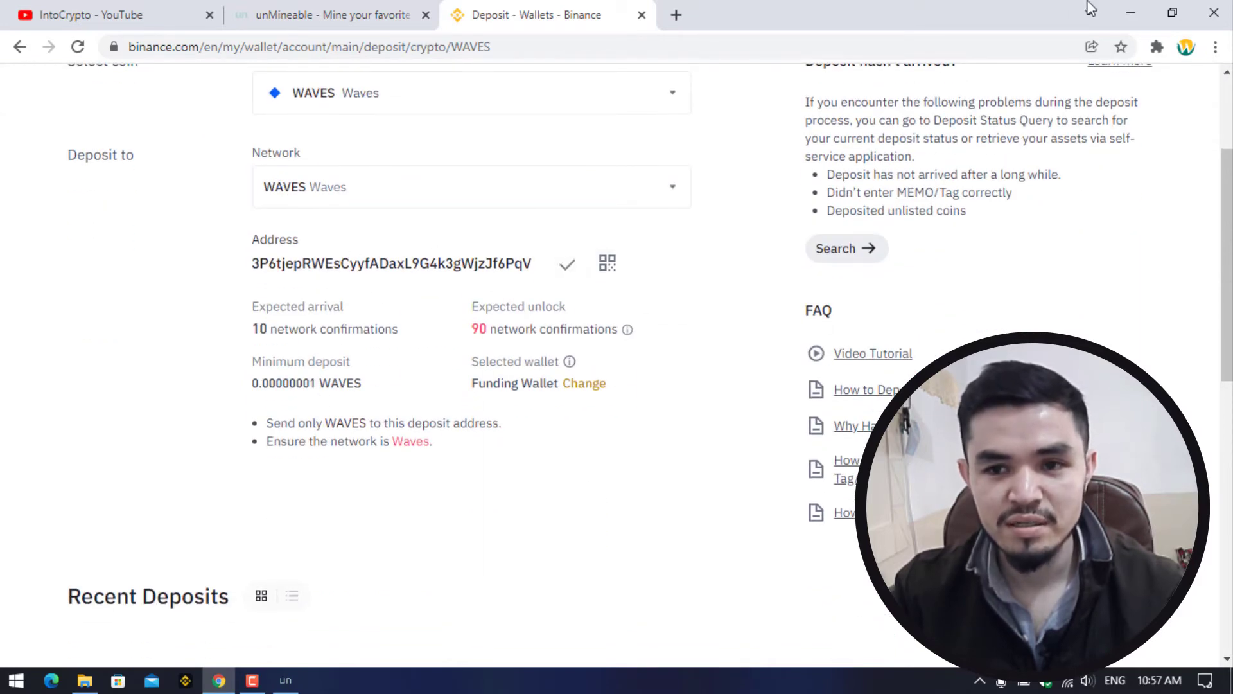
click(1129, 12)
key(ctrl+v)
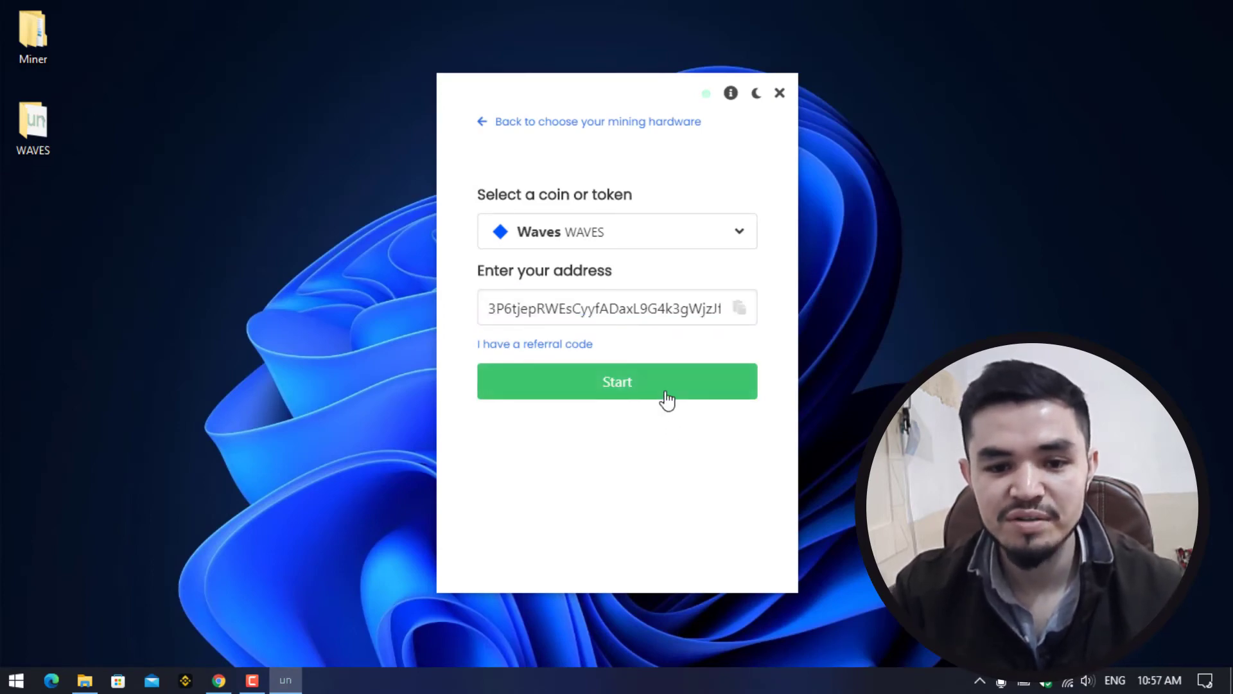
Start the miner, which shows a 0.00000000 WAVES balance with payouts from 0.444 WAVES
click(671, 393)
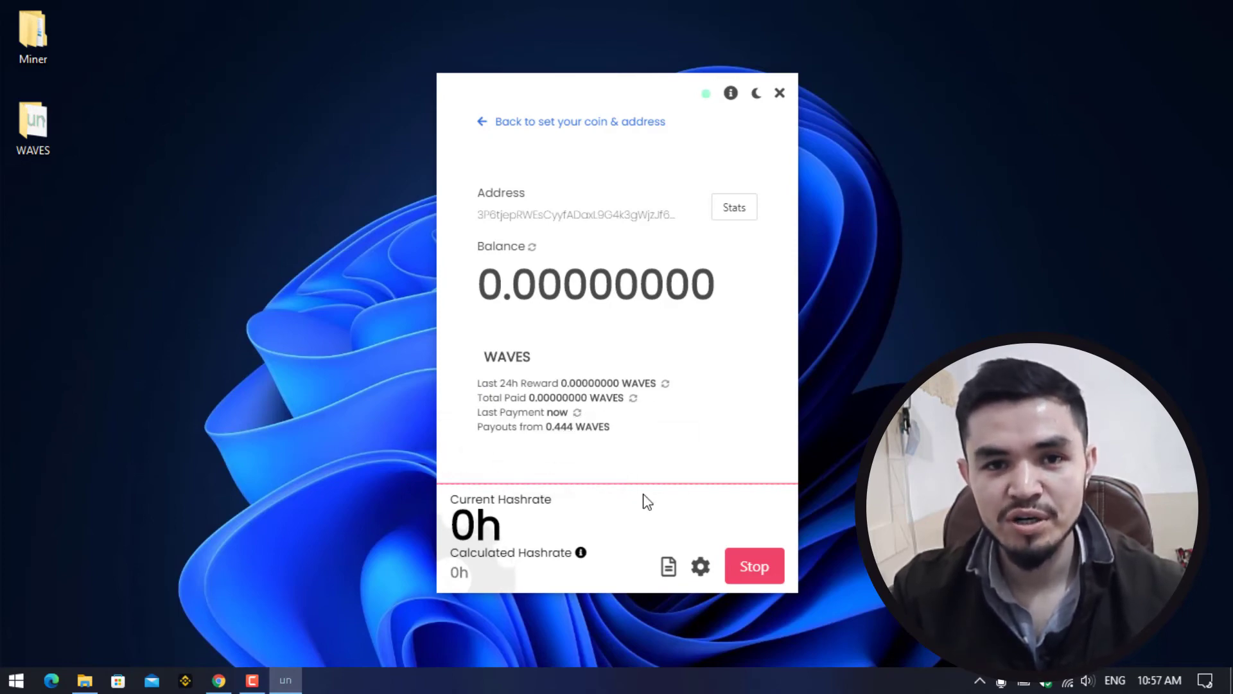
click(706, 568)
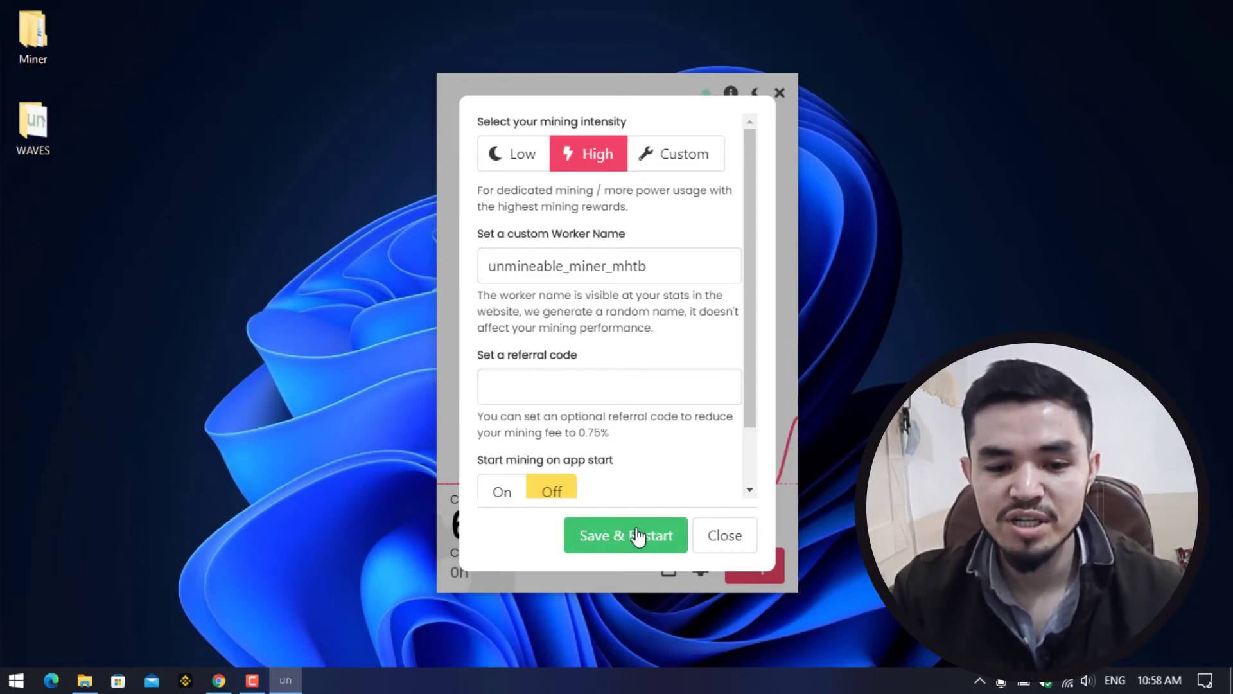
click(724, 544)
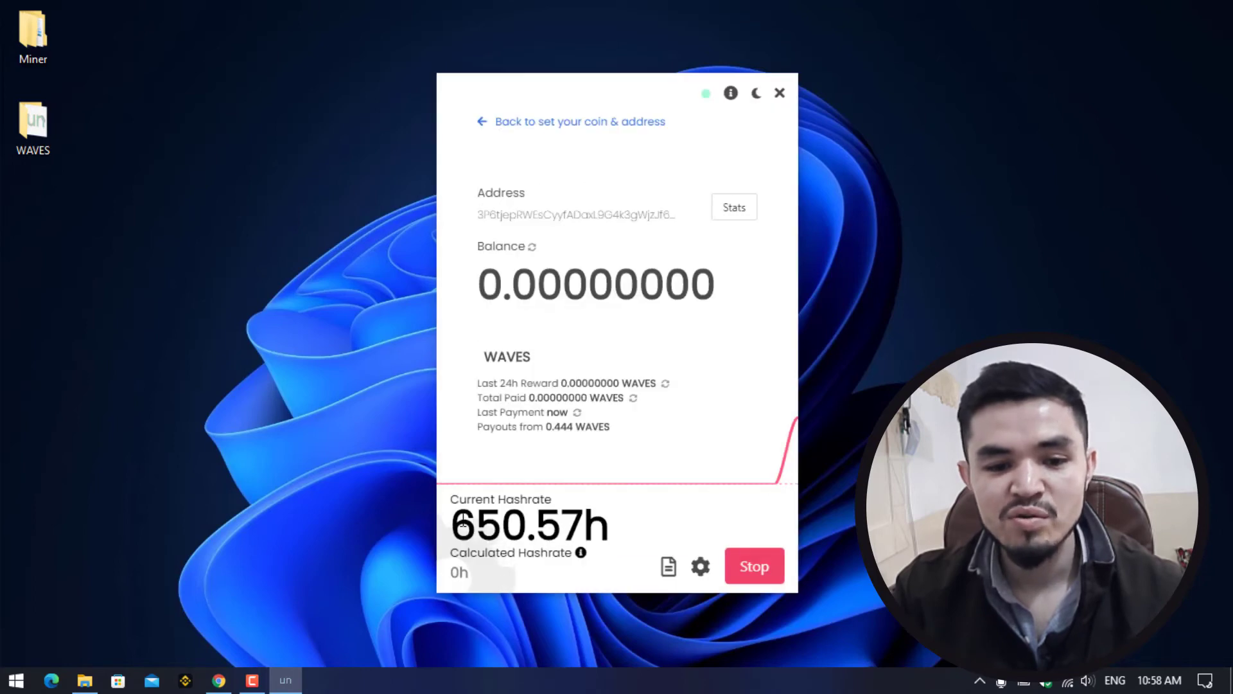
drag(463, 524, 588, 526)
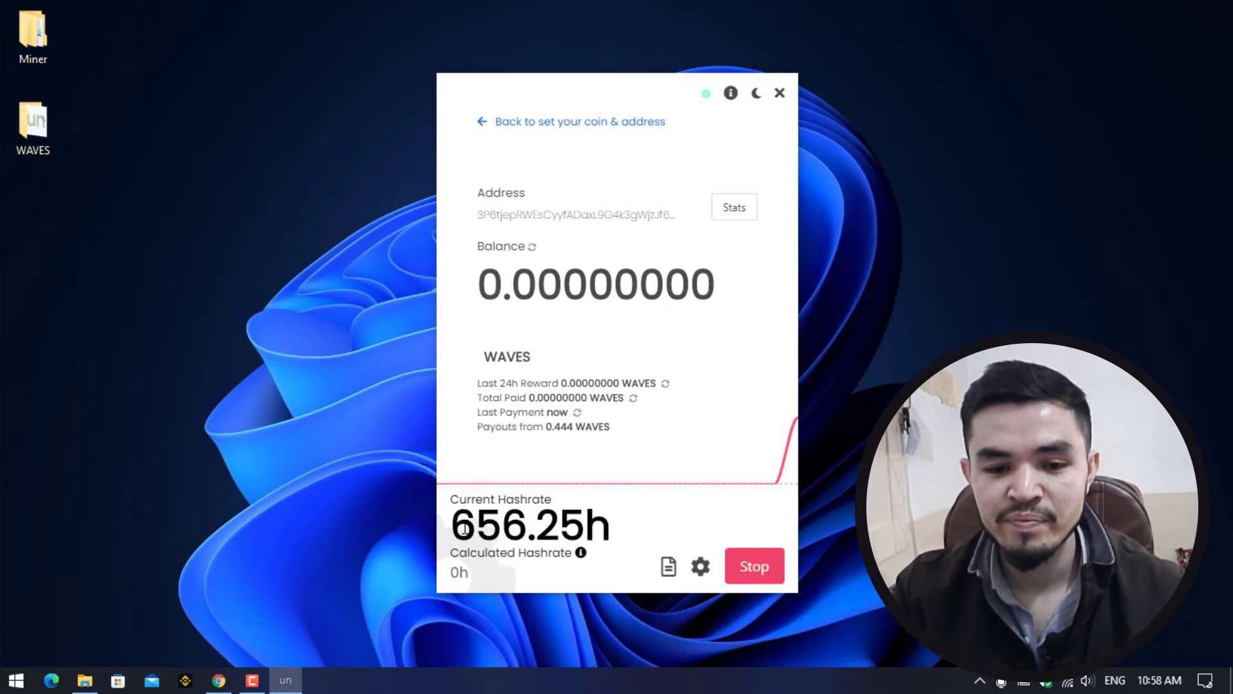
mouse_move(545, 481)
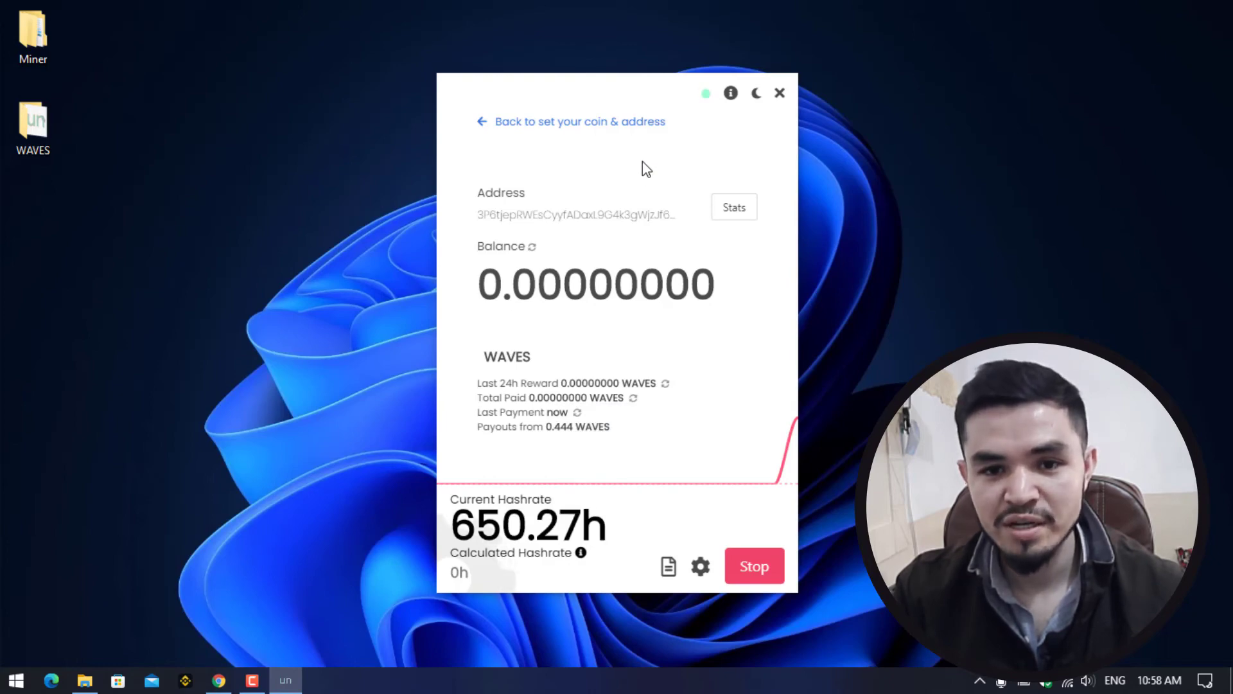
Open the WAVES address stats on unmineable.com and switch Auto pay on
click(720, 209)
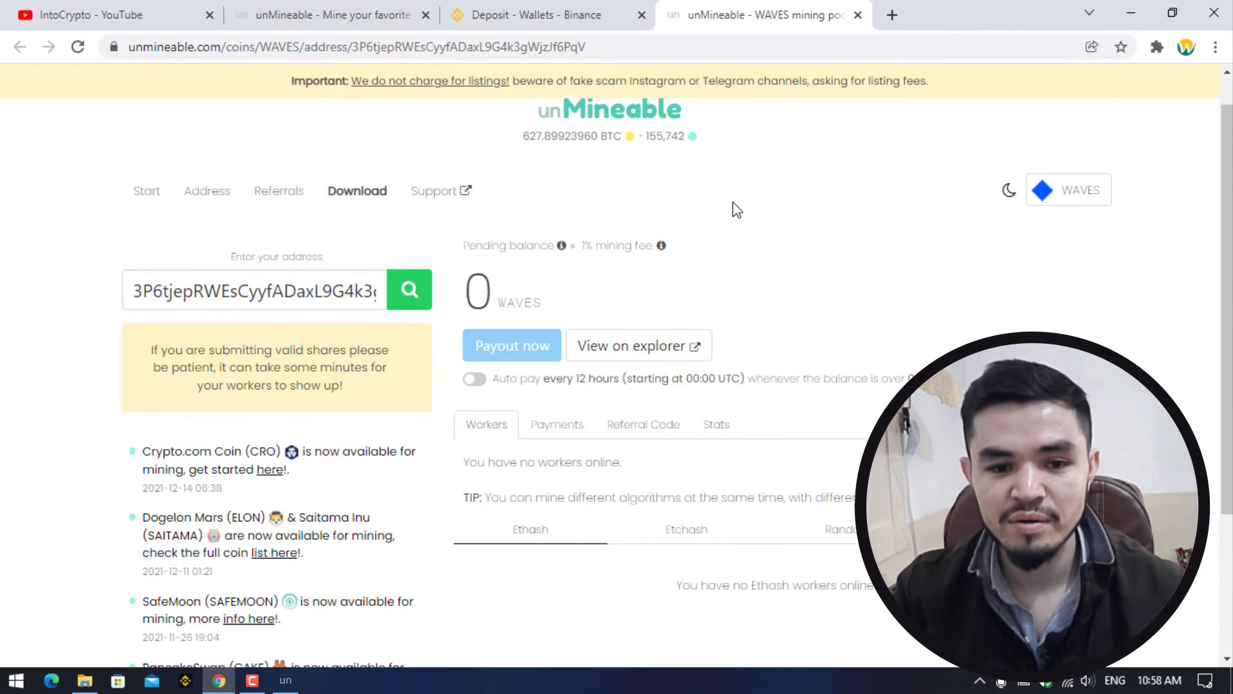
scroll(486, 186, down, 3)
click(480, 178)
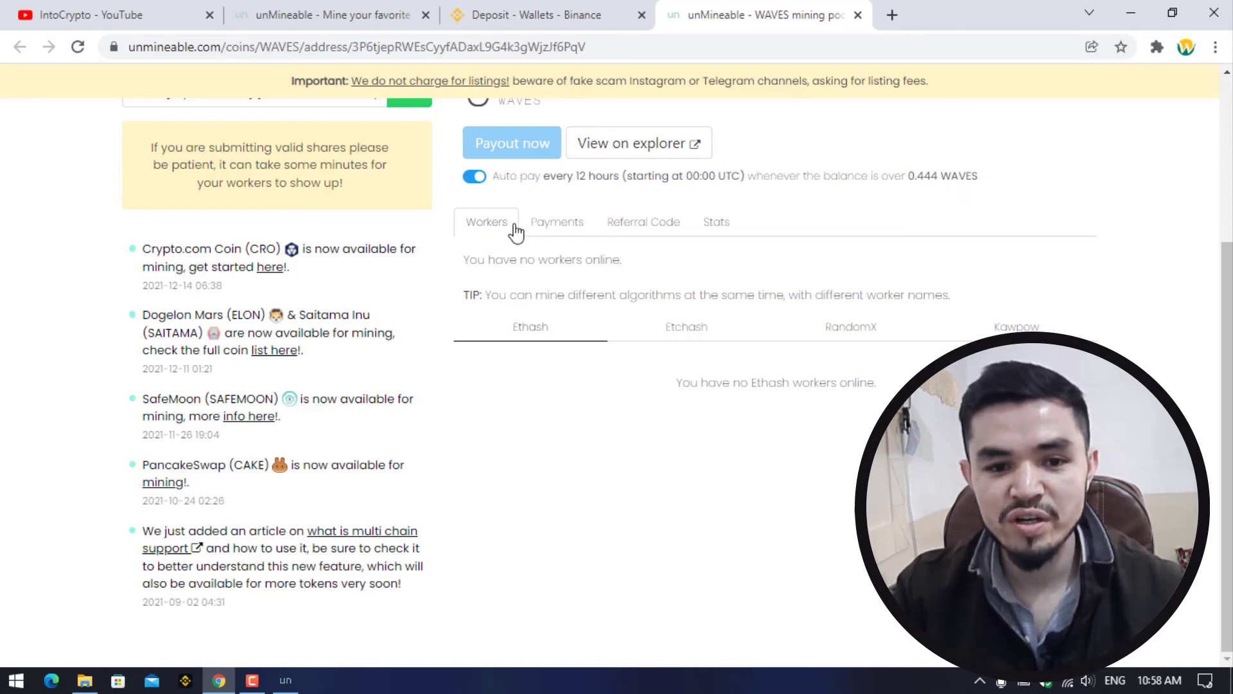
Show the Referral Code tab and highlight its 0.25% referral rewards description
click(655, 232)
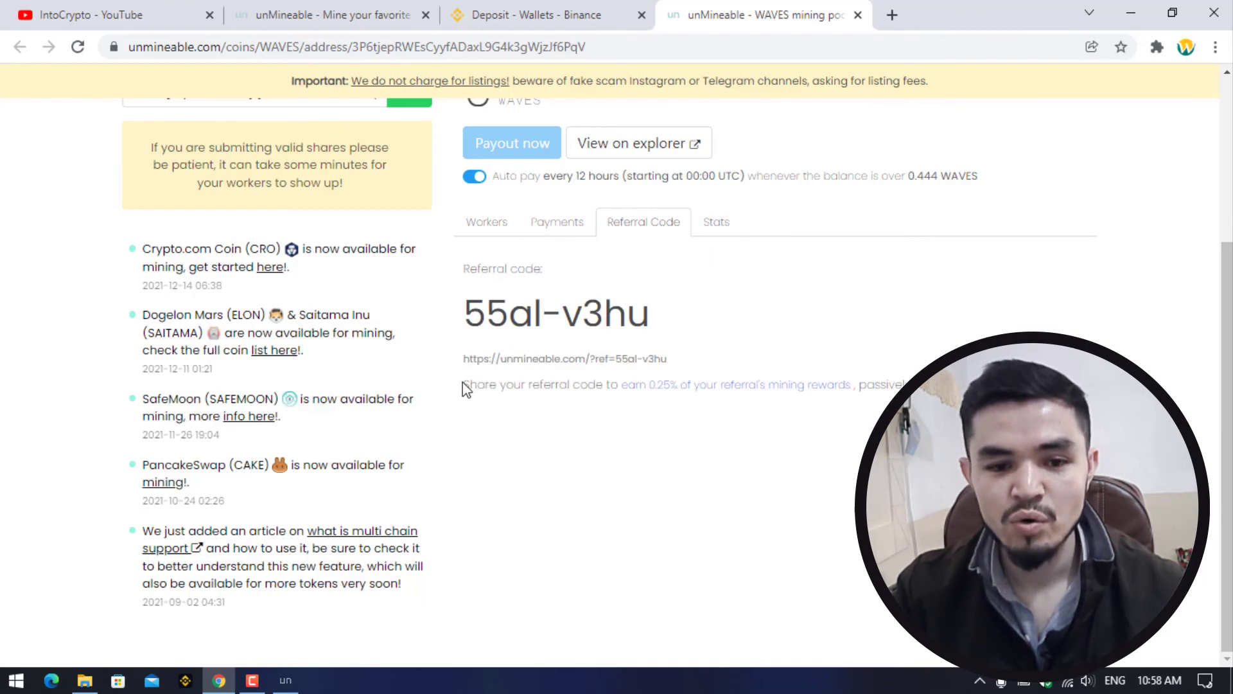
drag(463, 385, 912, 385)
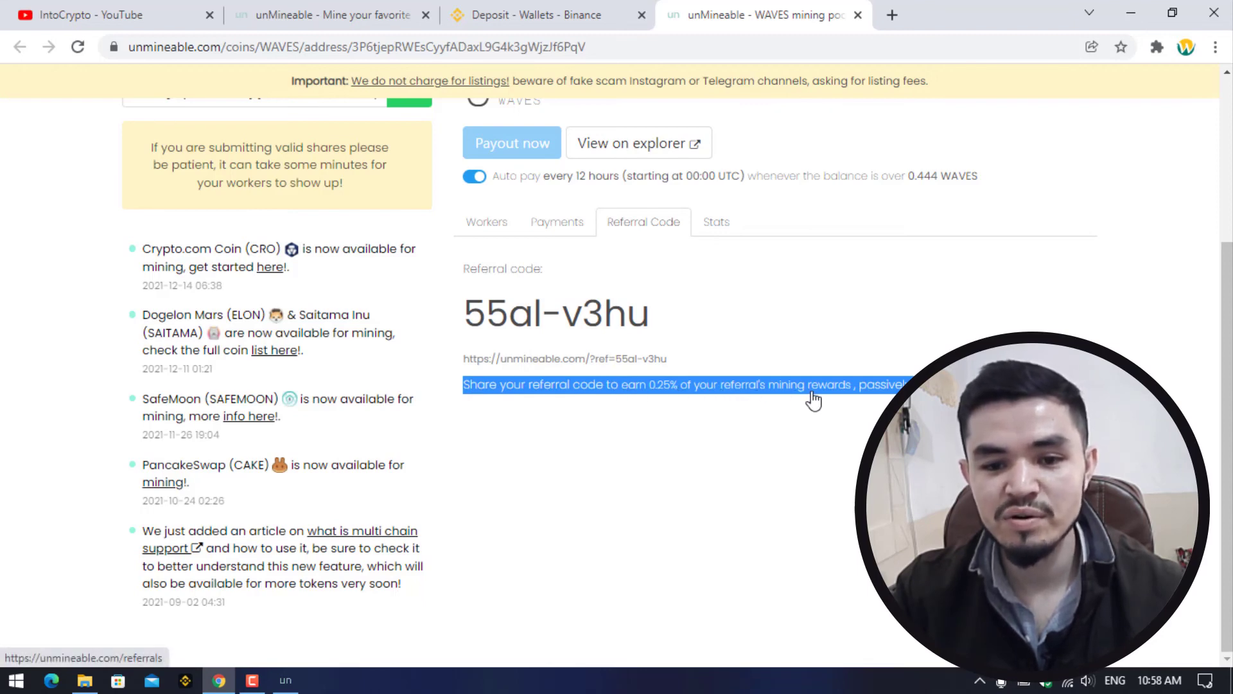
scroll(897, 386, up, 3)
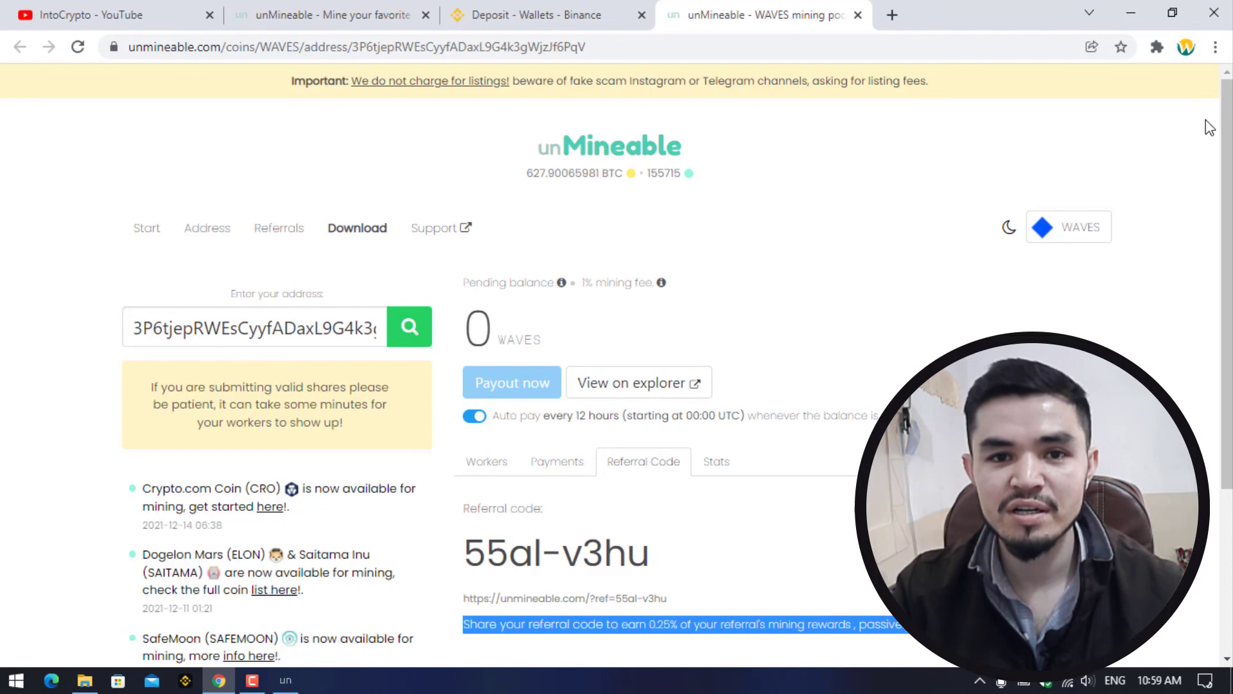
Minimize Chrome to return to the unMineable miner running Waves at 670.51h
click(1131, 13)
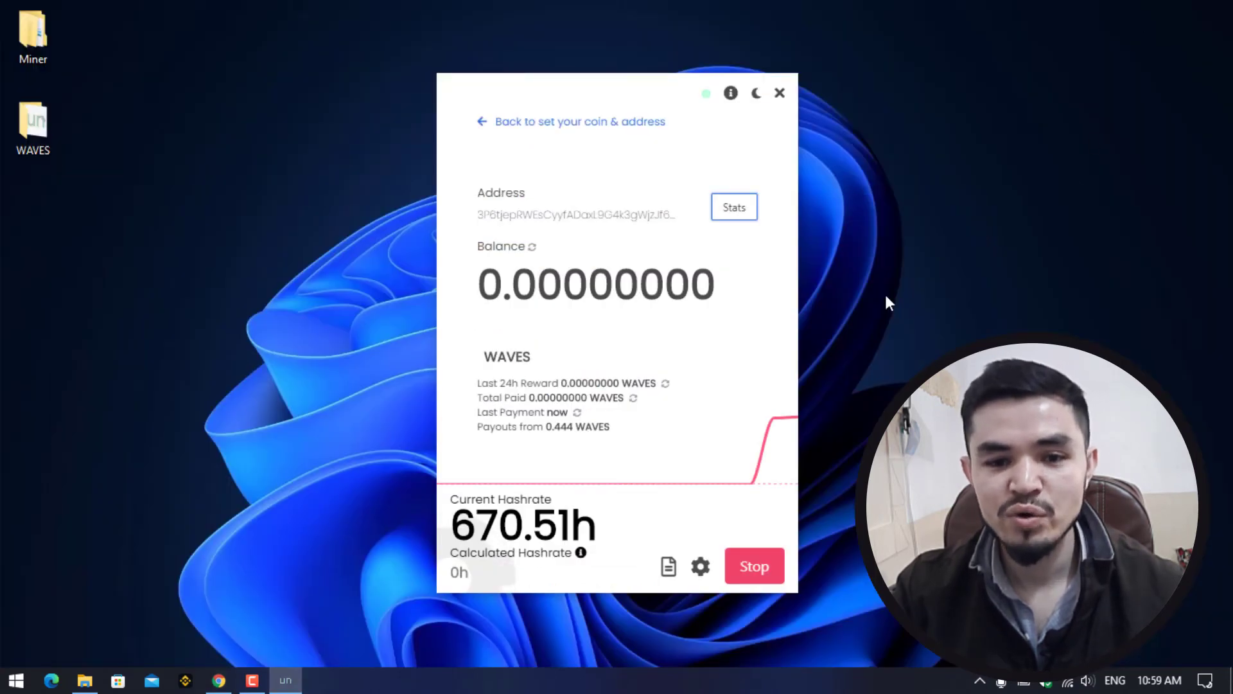